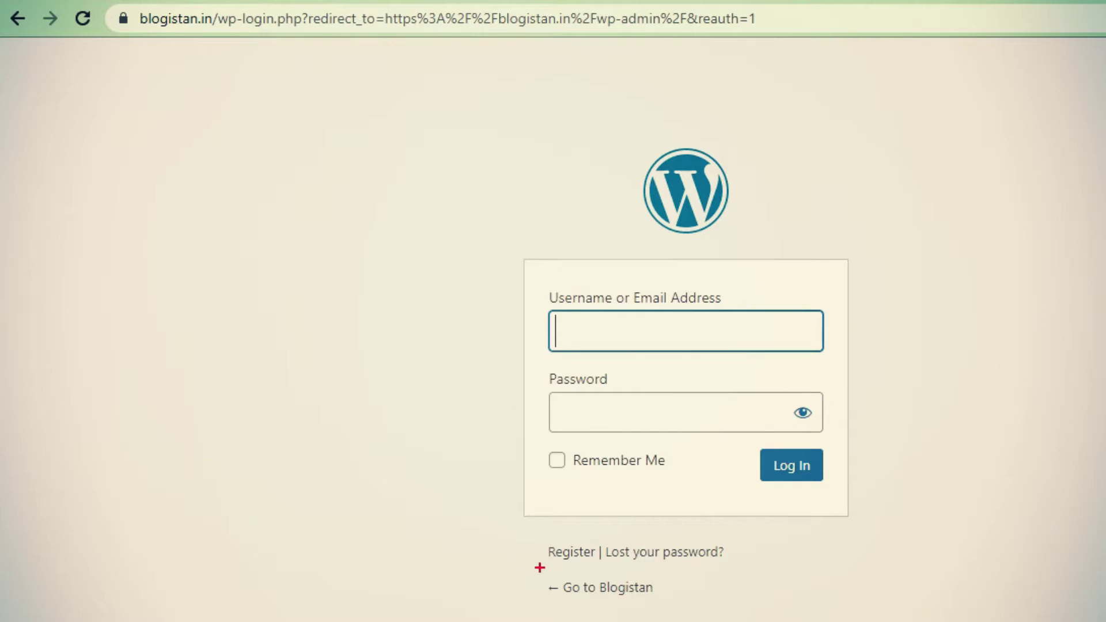
Step: Open the lost-password page from Blogistan's WordPress login form
drag(537, 567, 688, 614)
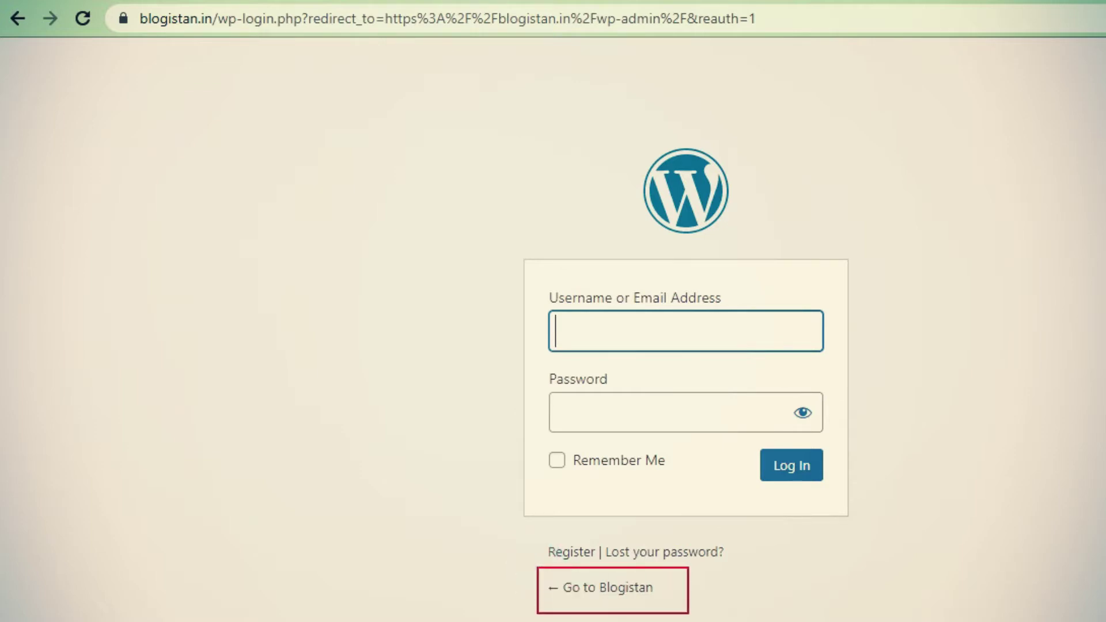
mouse_move(529, 536)
mouse_down()
mouse_move(674, 567)
mouse_move(739, 566)
mouse_up()
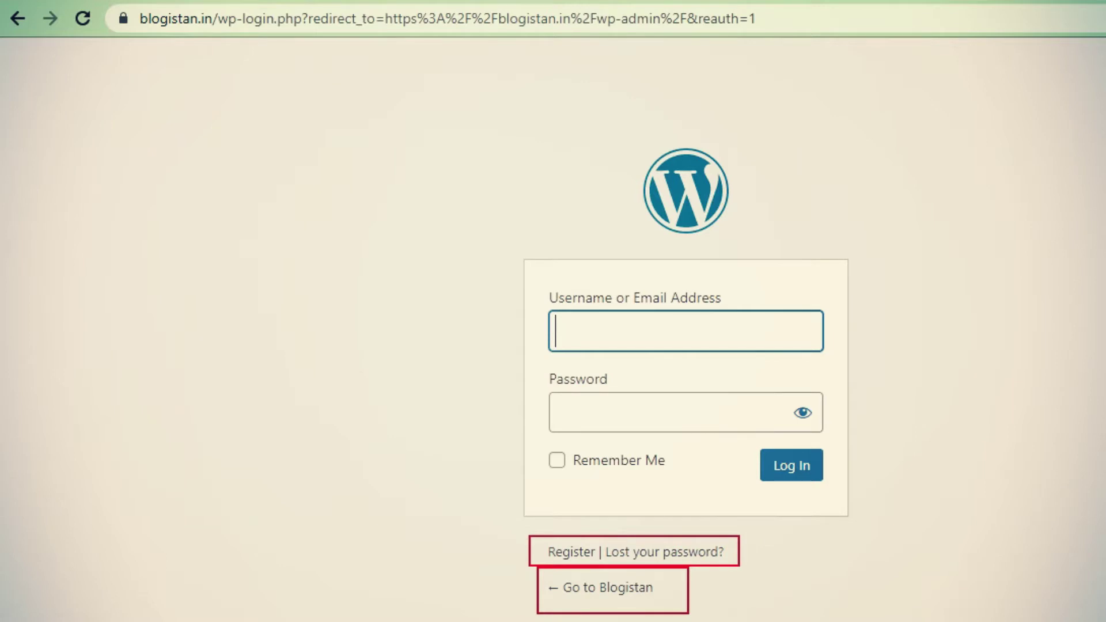
key(Escape)
click(693, 552)
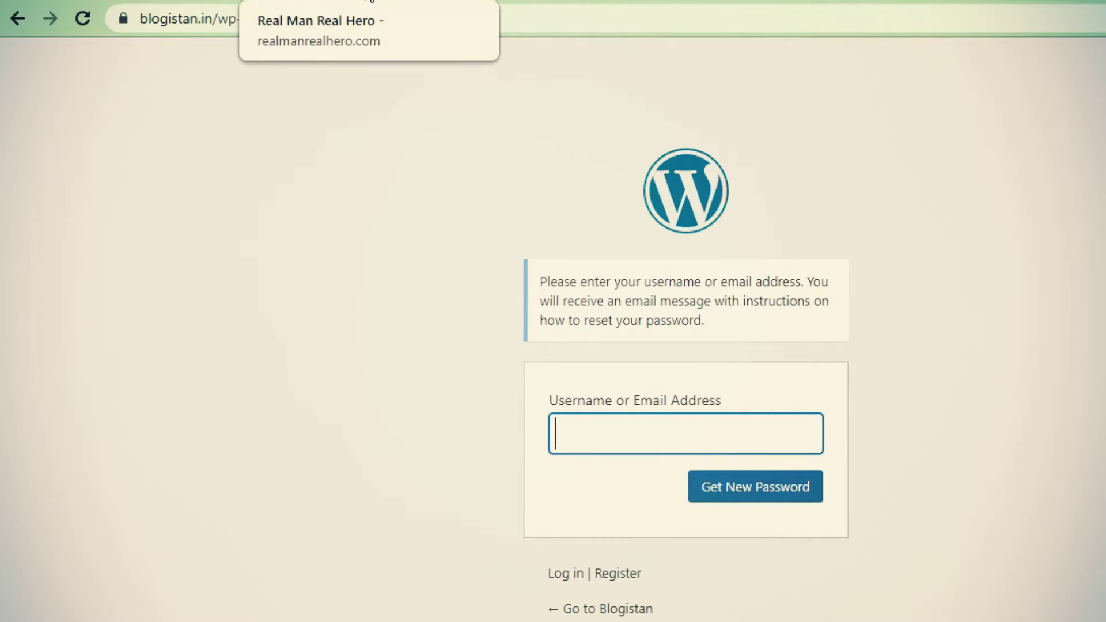
Step: Switch to the Real Man Real Hero site and open its login page at realmanrealhero.com/wp-admin
click(372, 1)
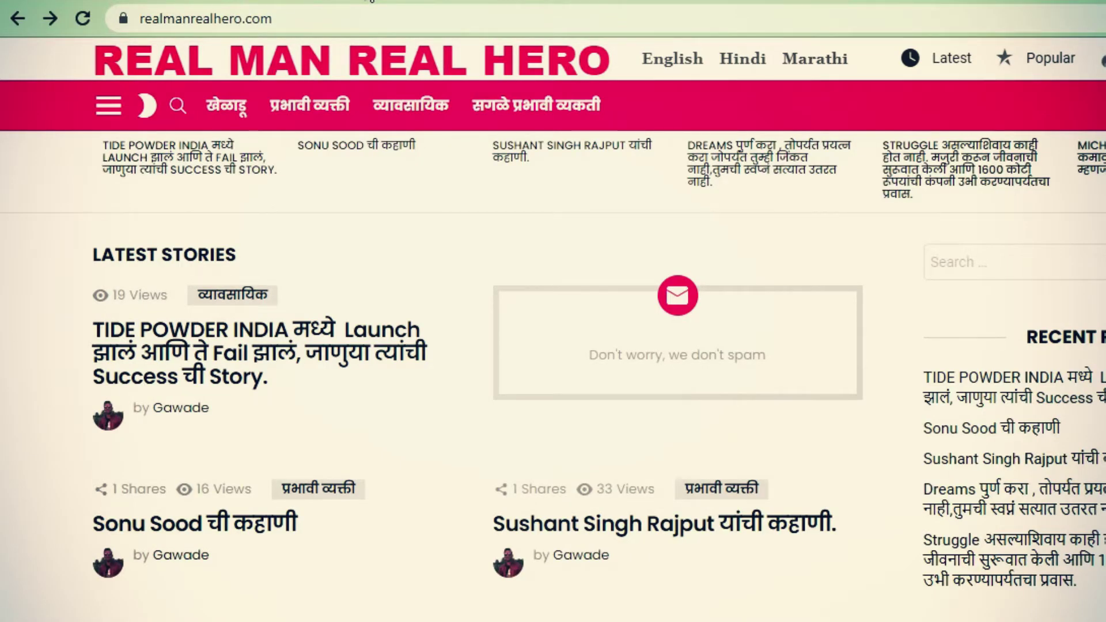
click(333, 14)
click(333, 15)
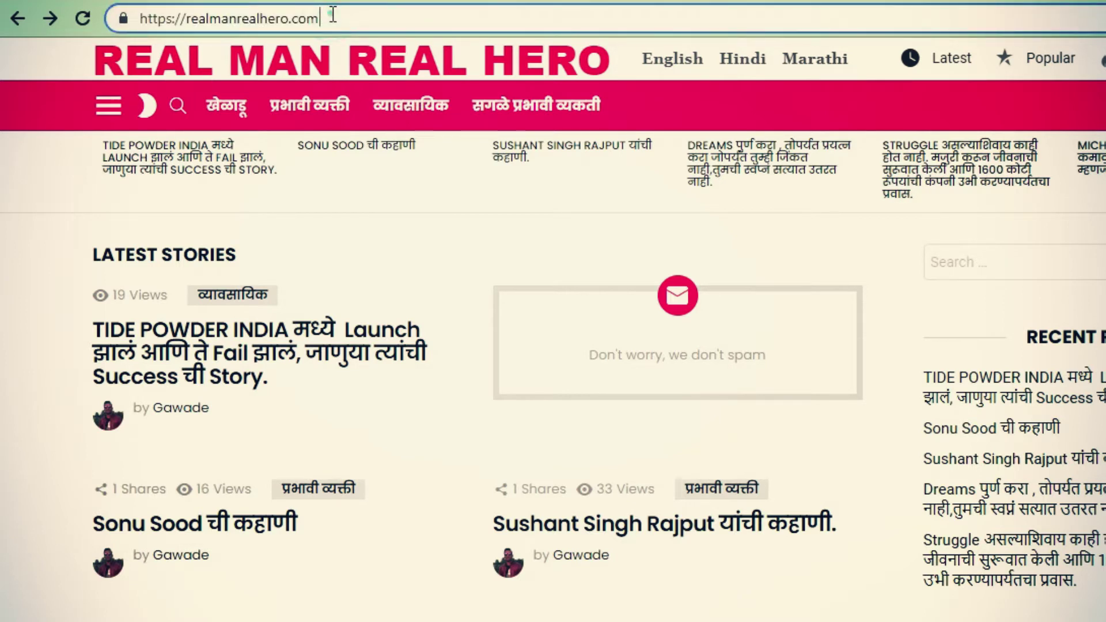
text(/)
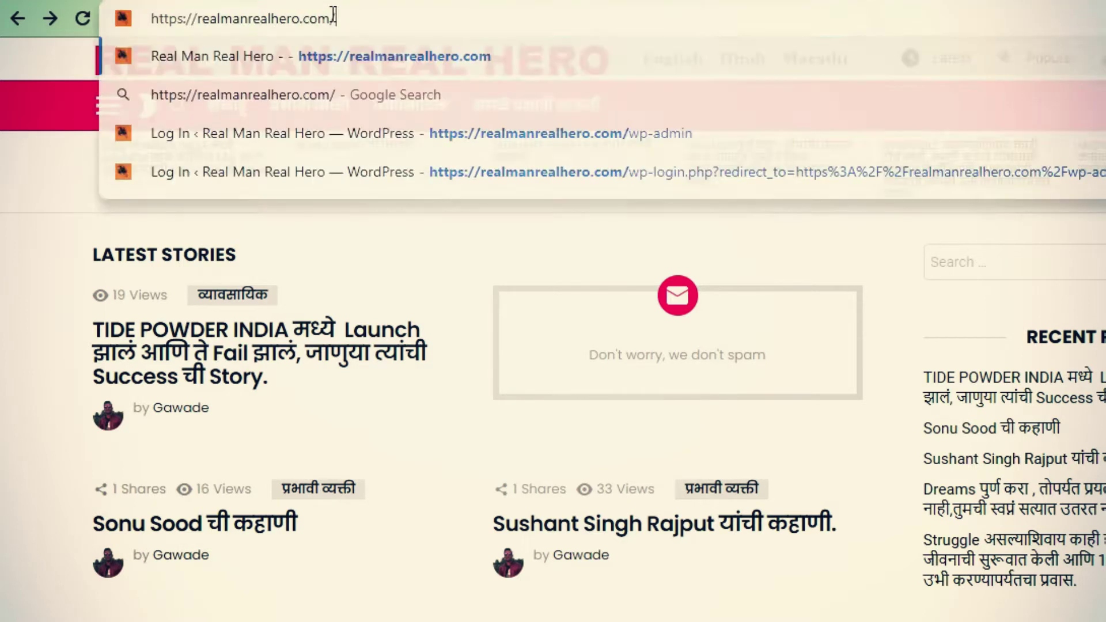
text(wp)
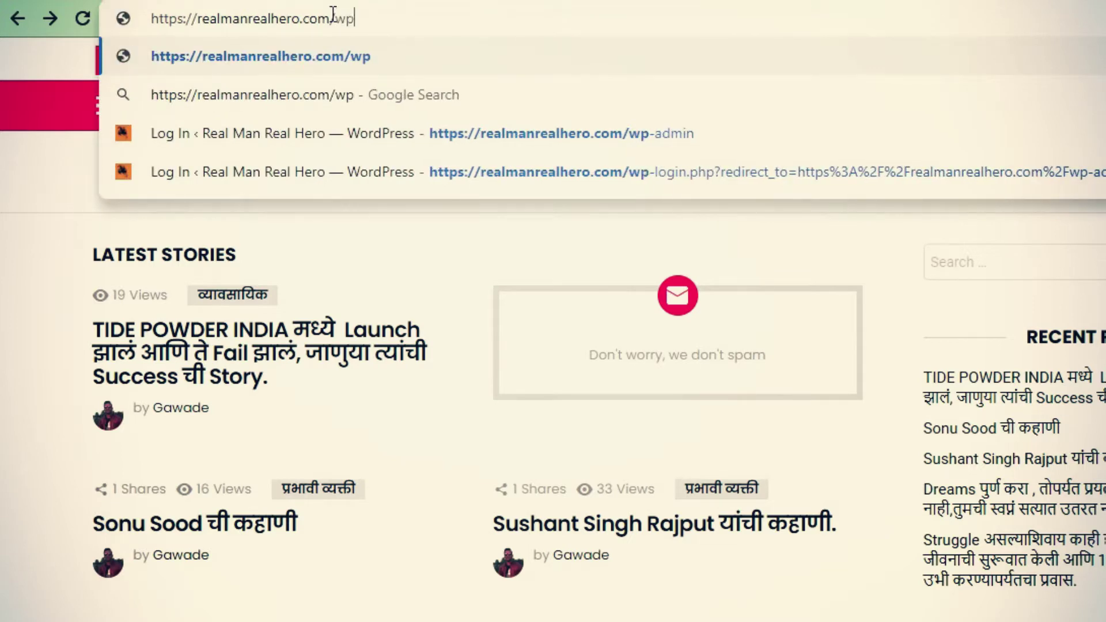
text(-admin)
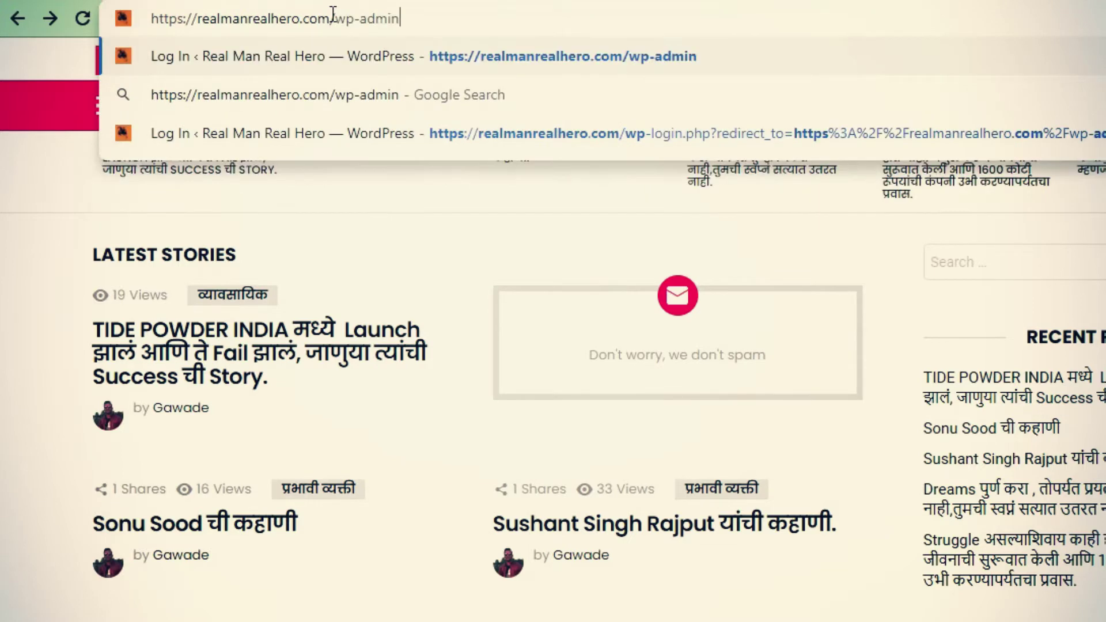
key(Return)
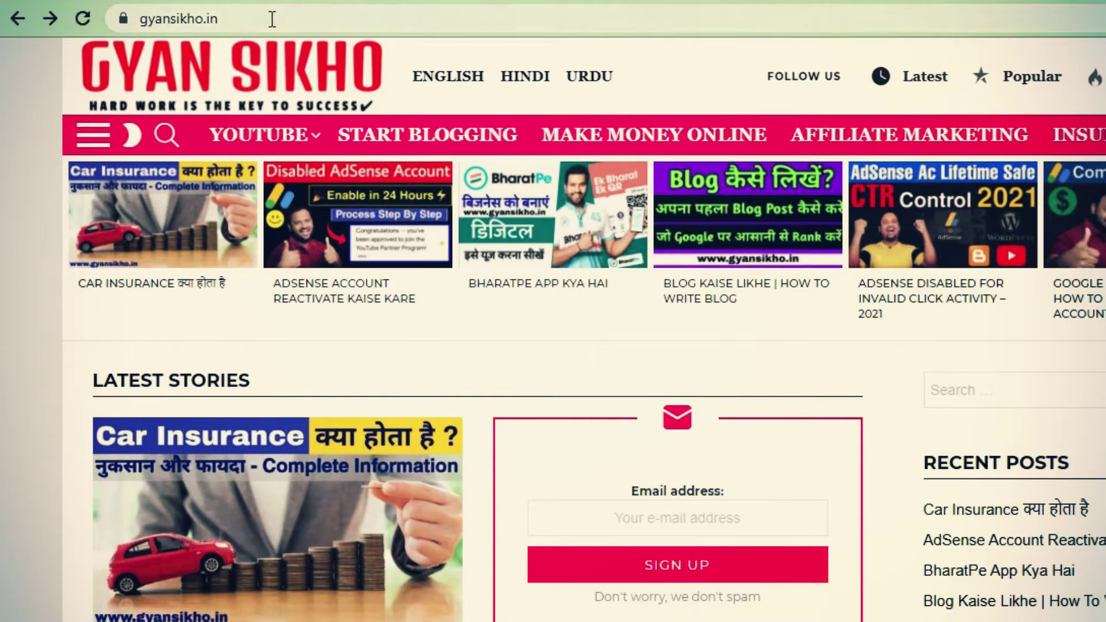
Step: Request gyansikho.in/wp-admin and highlight the path part of the address it redirects to
click(272, 19)
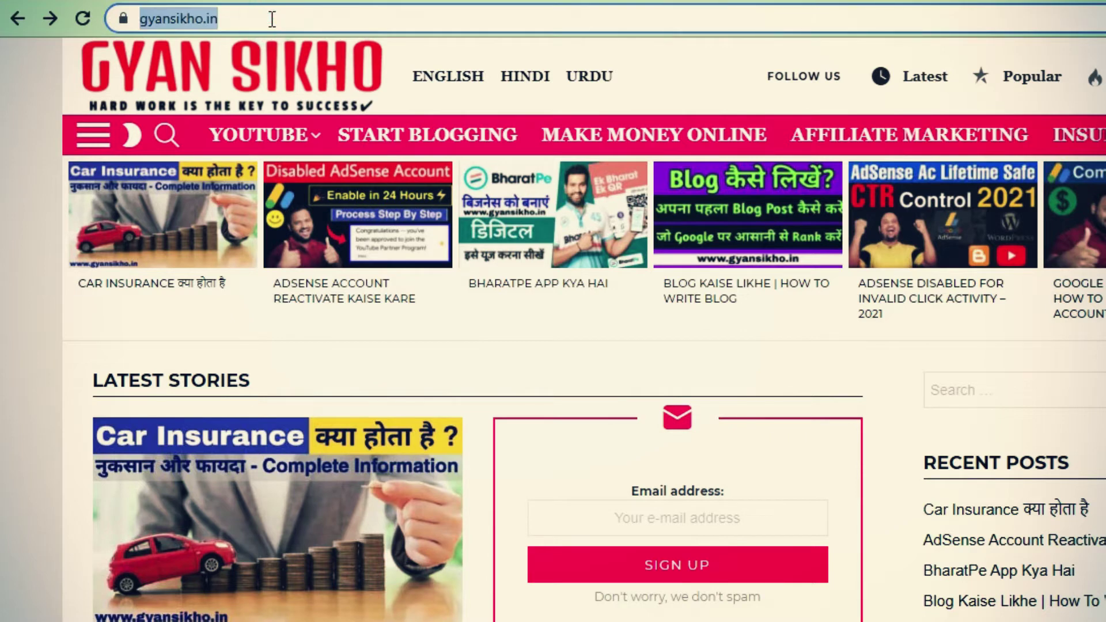
click(272, 19)
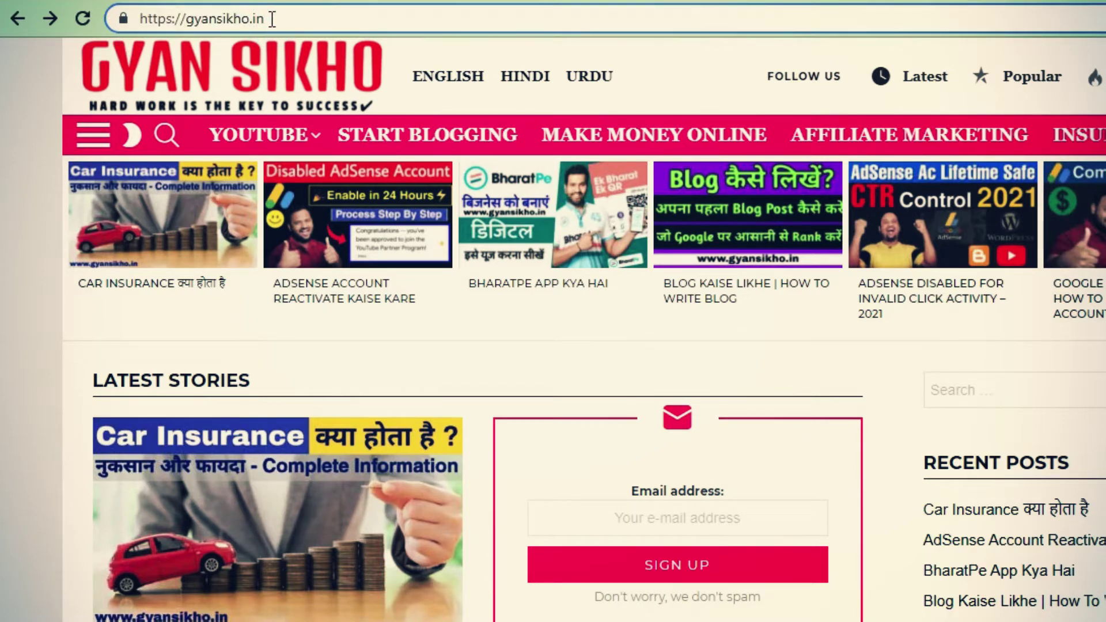
text(/wp)
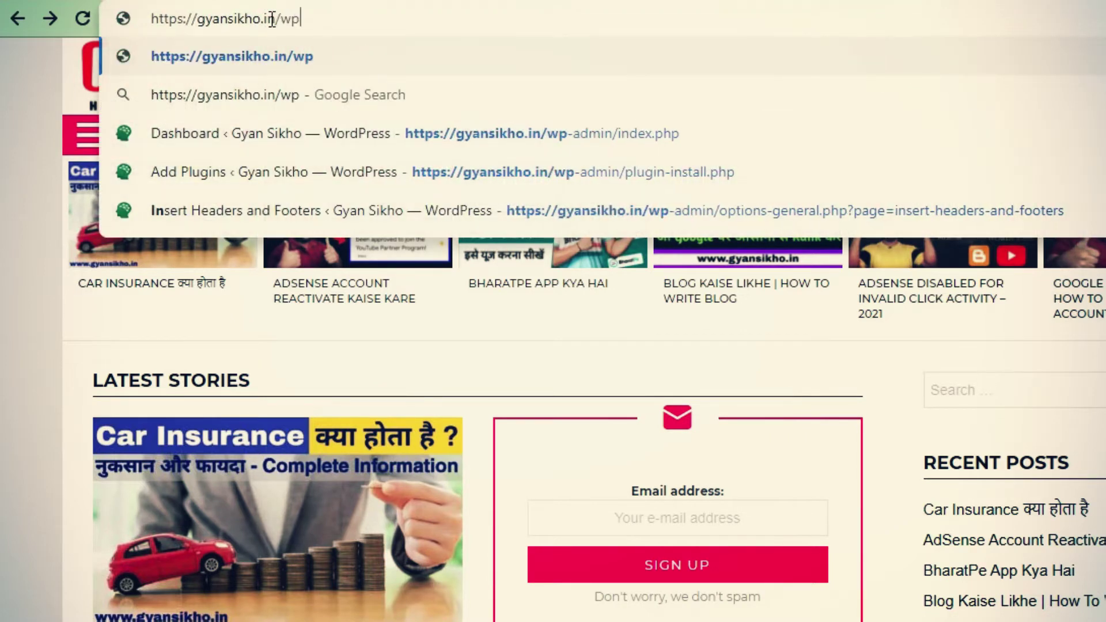
text(-admin)
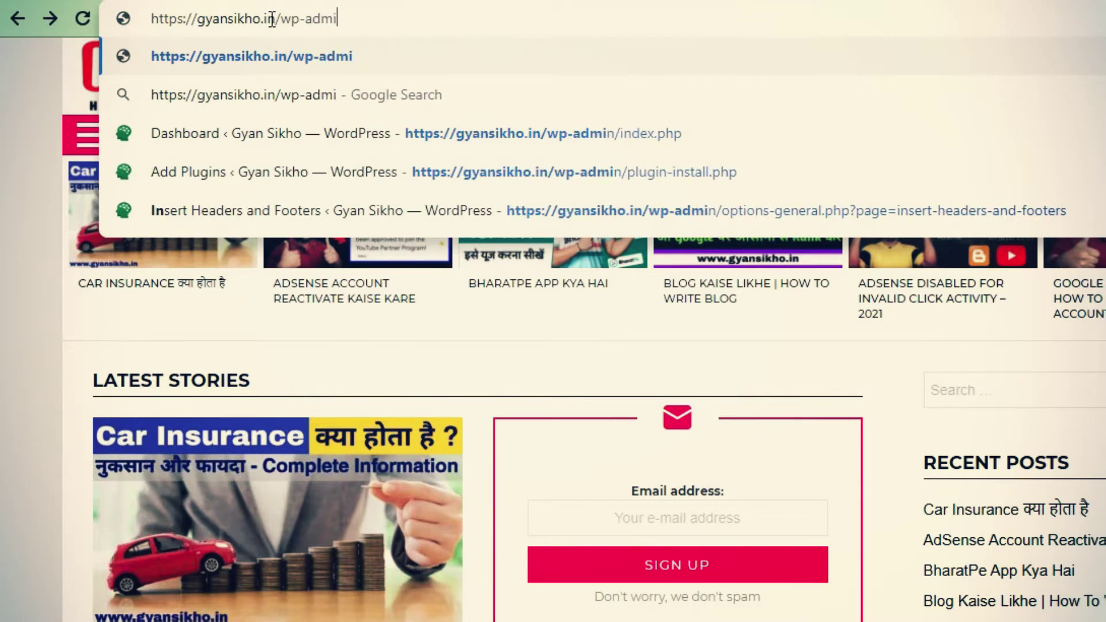
key(Return)
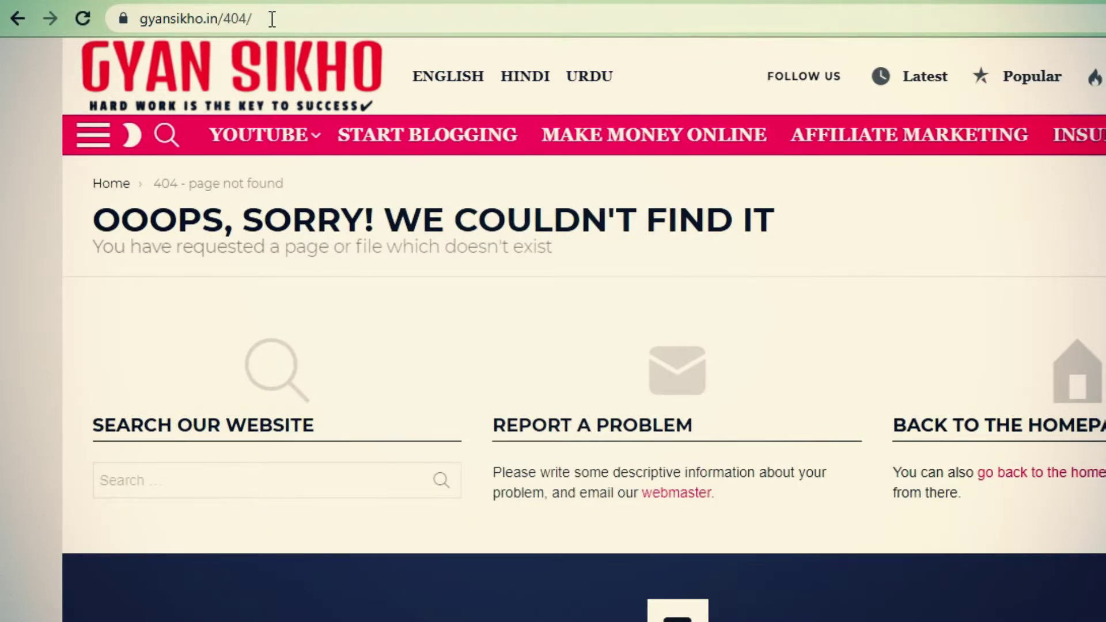
click(272, 19)
drag(264, 19, 299, 19)
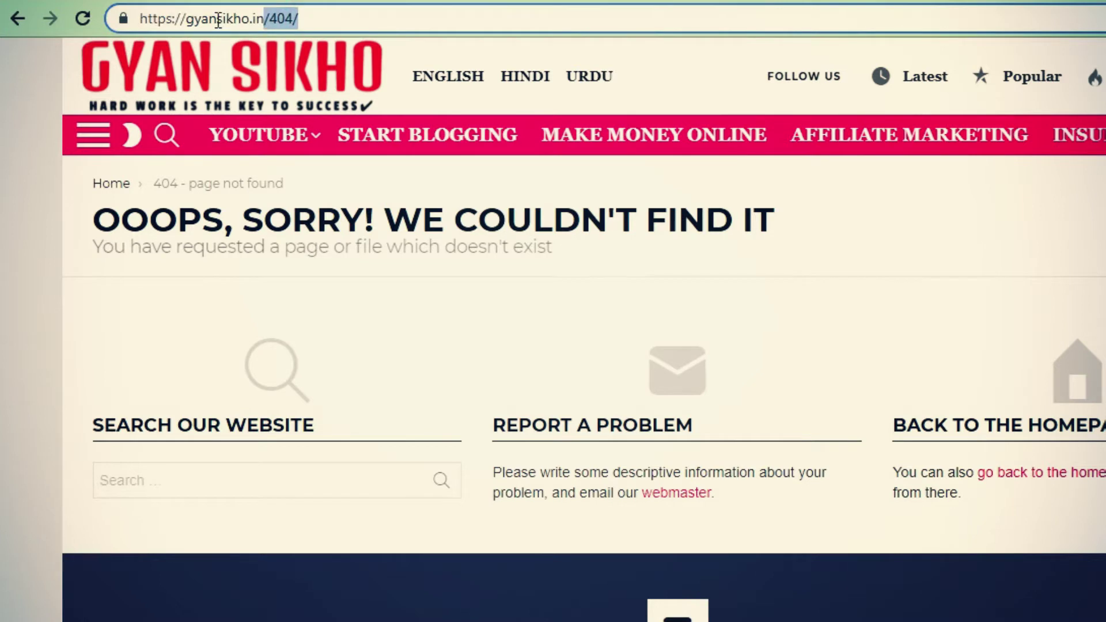
click(319, 9)
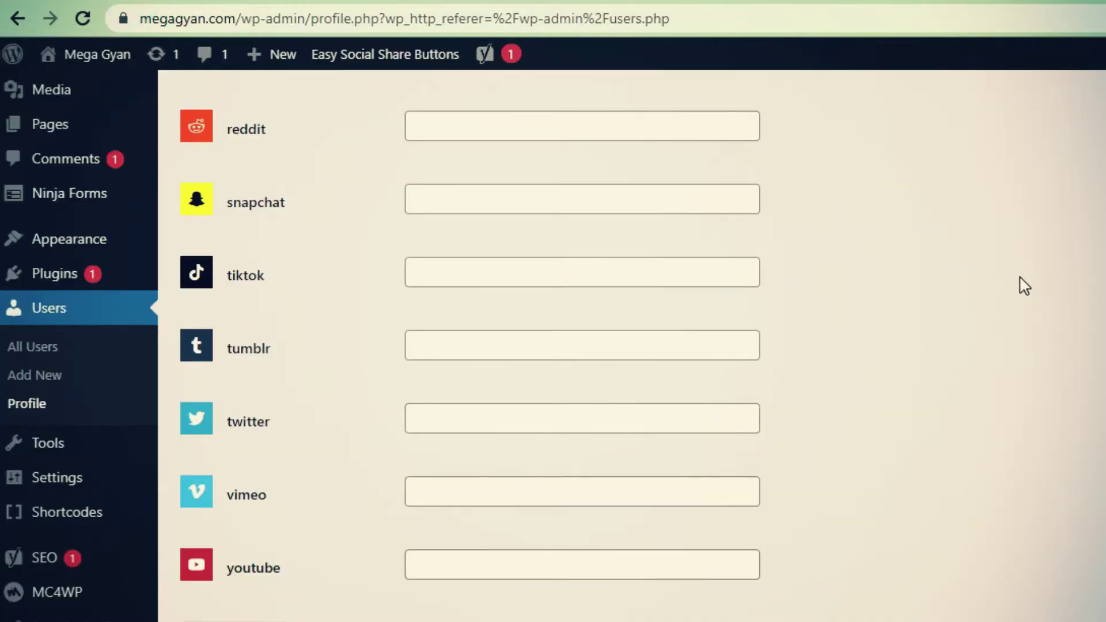
Step: Go to the Mega Gyan dashboard and open the page for adding new plugins
click(1025, 280)
scroll(716, 184, up, 15)
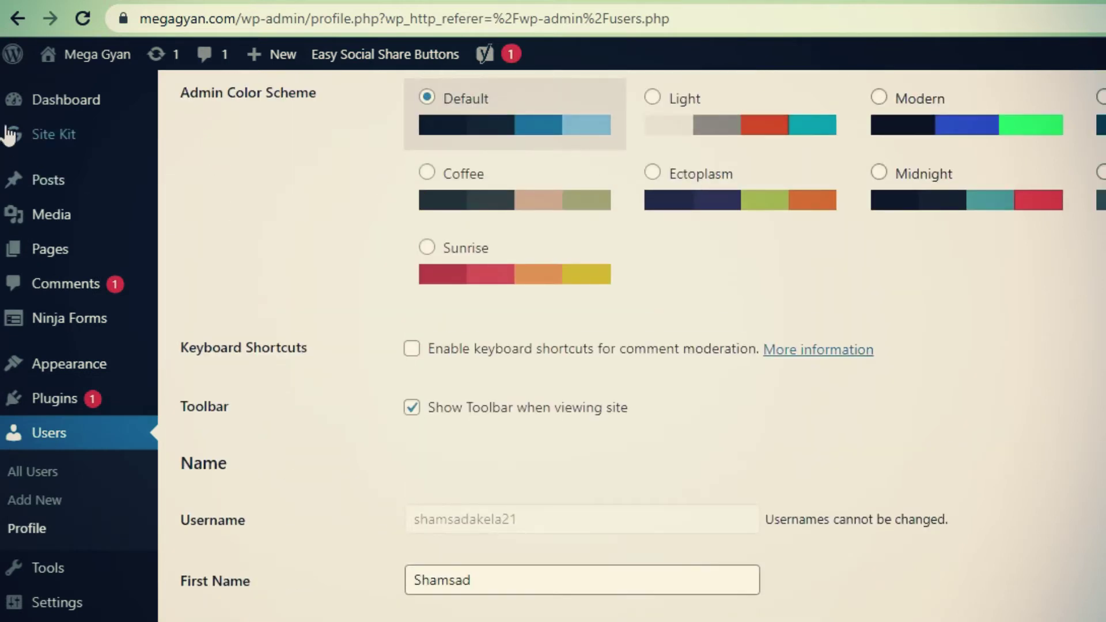
click(74, 104)
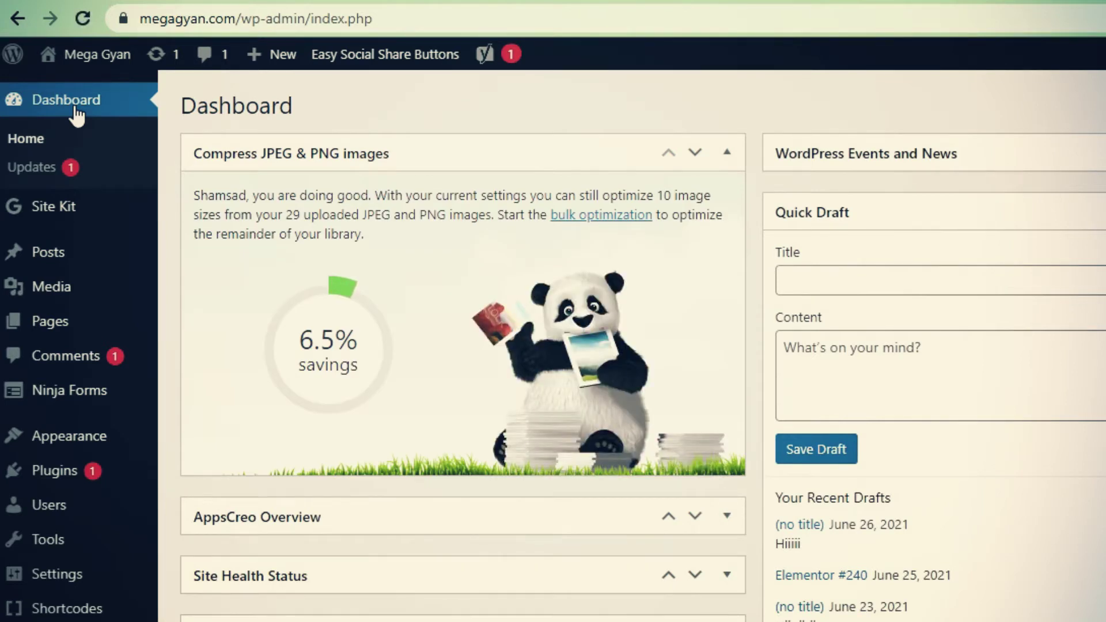
mouse_move(55, 477)
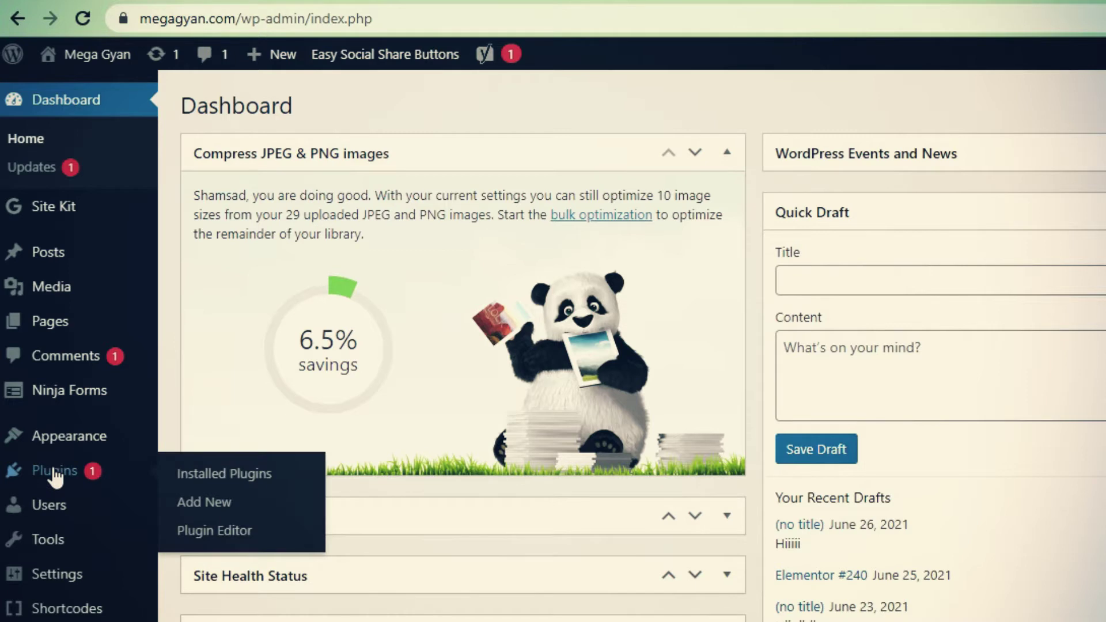
click(196, 507)
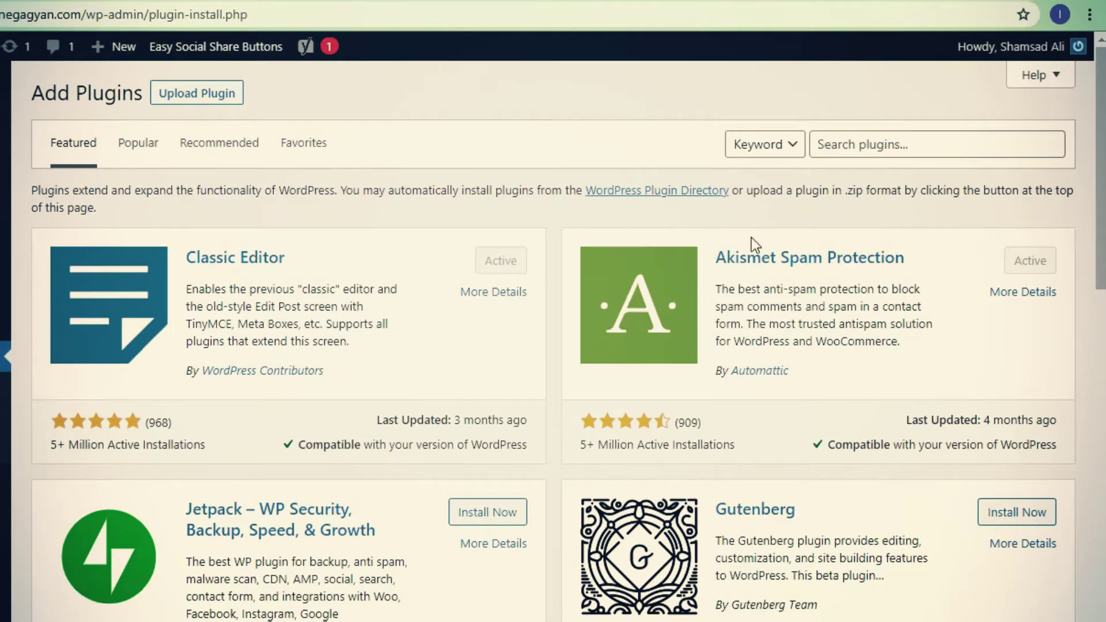
Step: Search the plugin directory for "wps hide login"
click(842, 144)
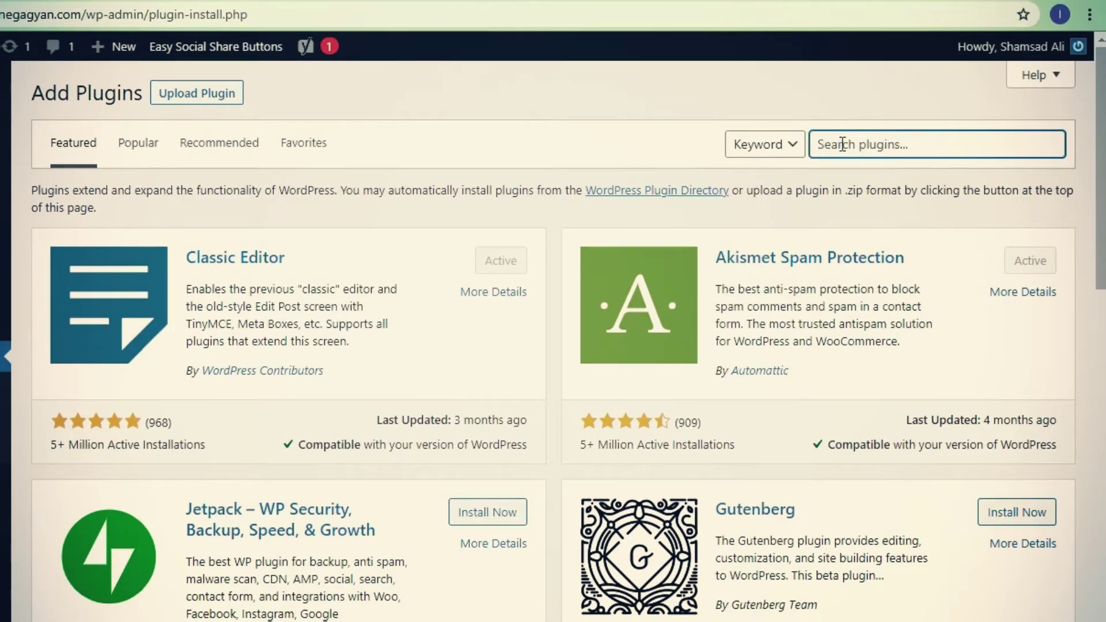
text(wps hide lo)
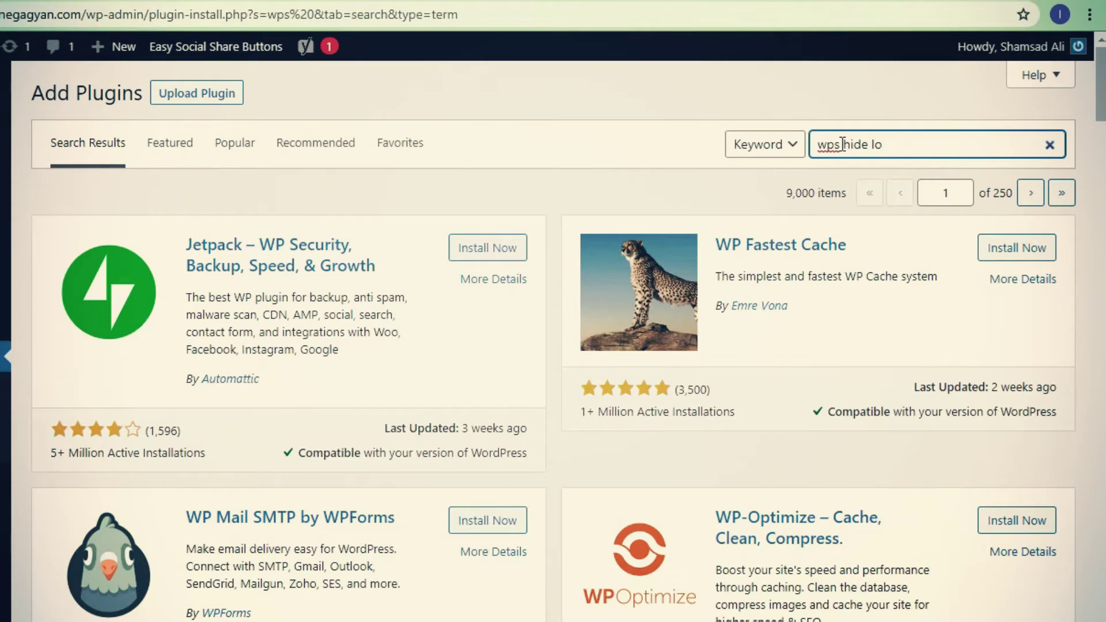
text(gin)
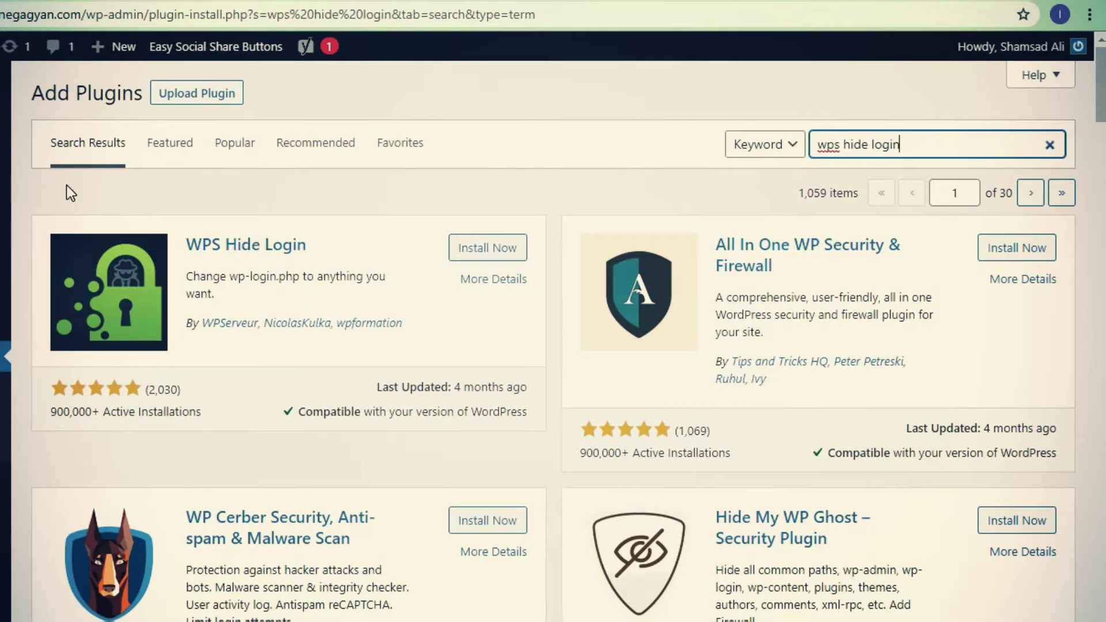
Step: Install and activate the WPS Hide Login plugin
mouse_move(22, 214)
mouse_down()
mouse_move(465, 367)
mouse_move(572, 449)
mouse_up()
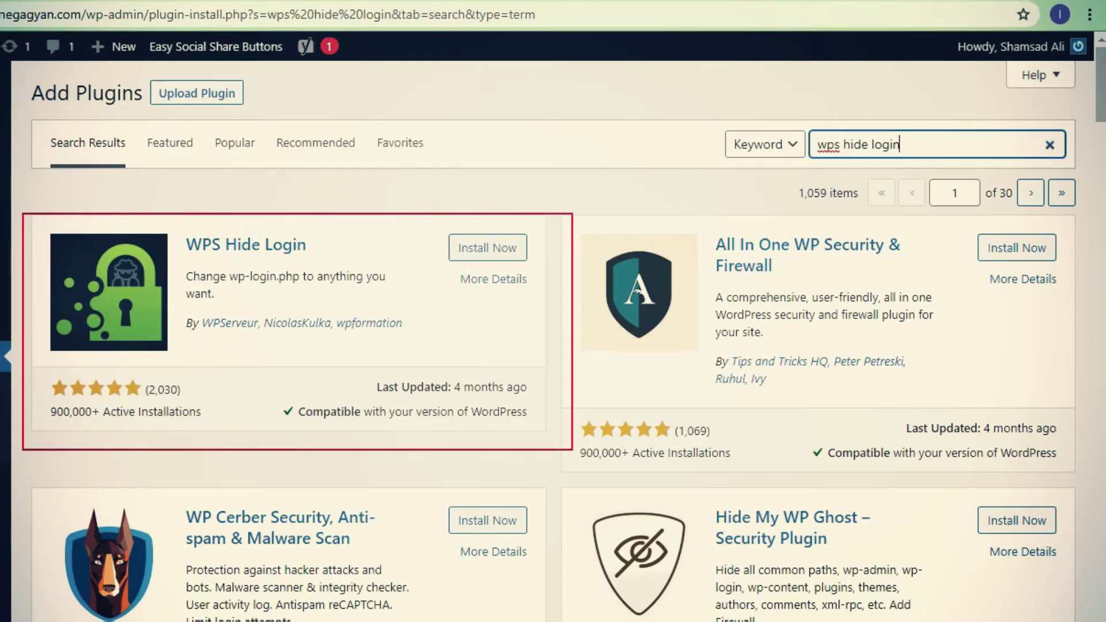
drag(41, 403, 214, 425)
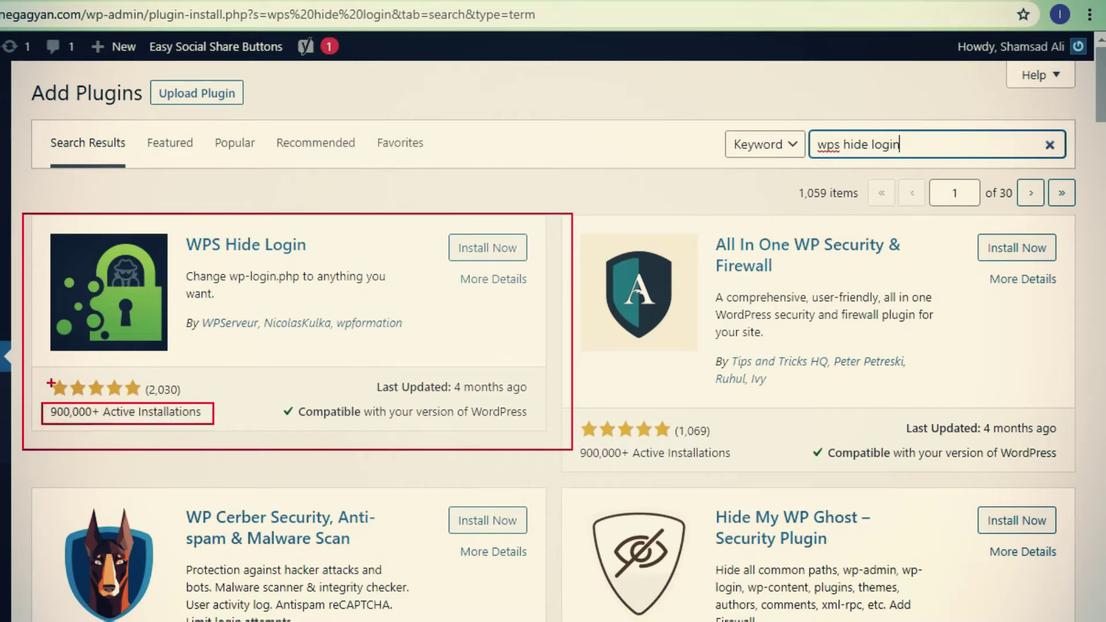
drag(42, 378, 230, 398)
key(Escape)
key(Escape)
click(476, 257)
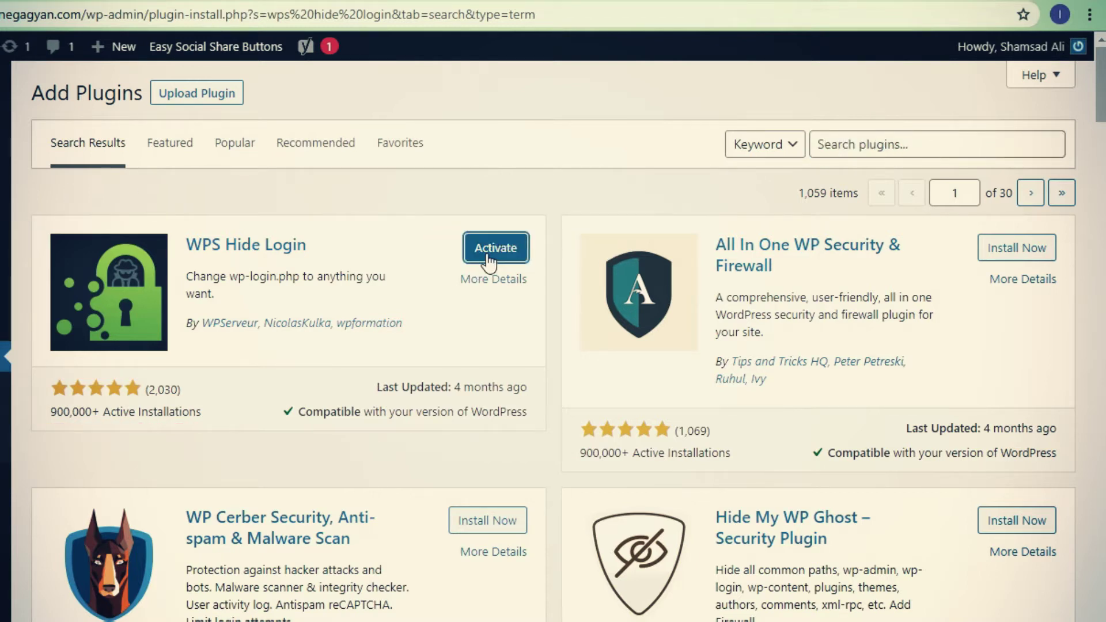
click(492, 248)
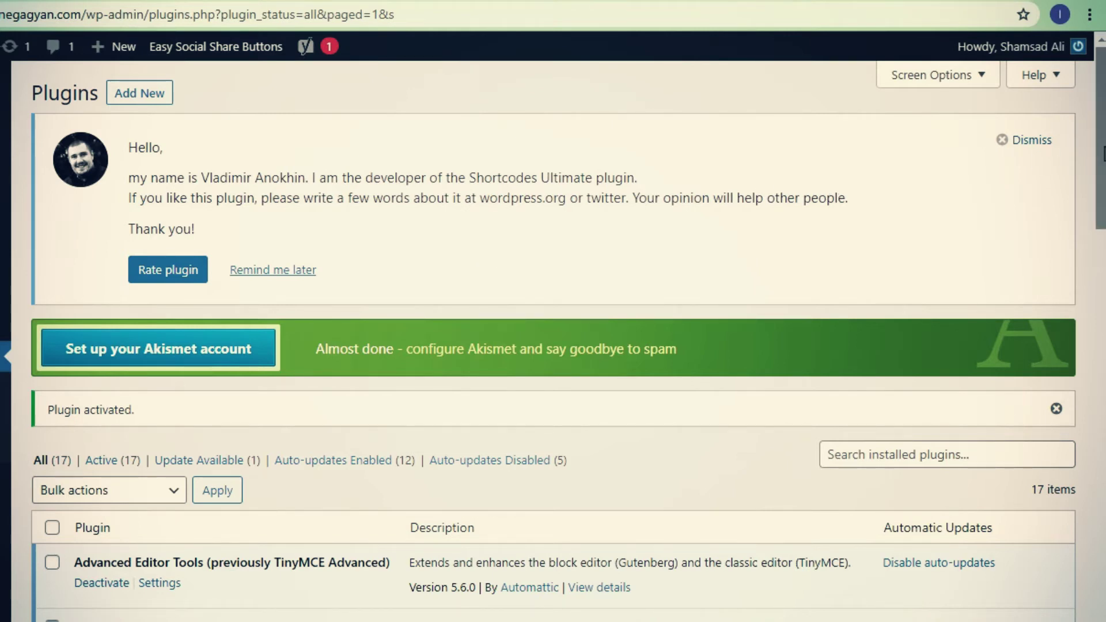
Step: Open the WPS Hide Login settings from the installed plugins and locate the Login url and Redirection url options
drag(1103, 153, 1100, 536)
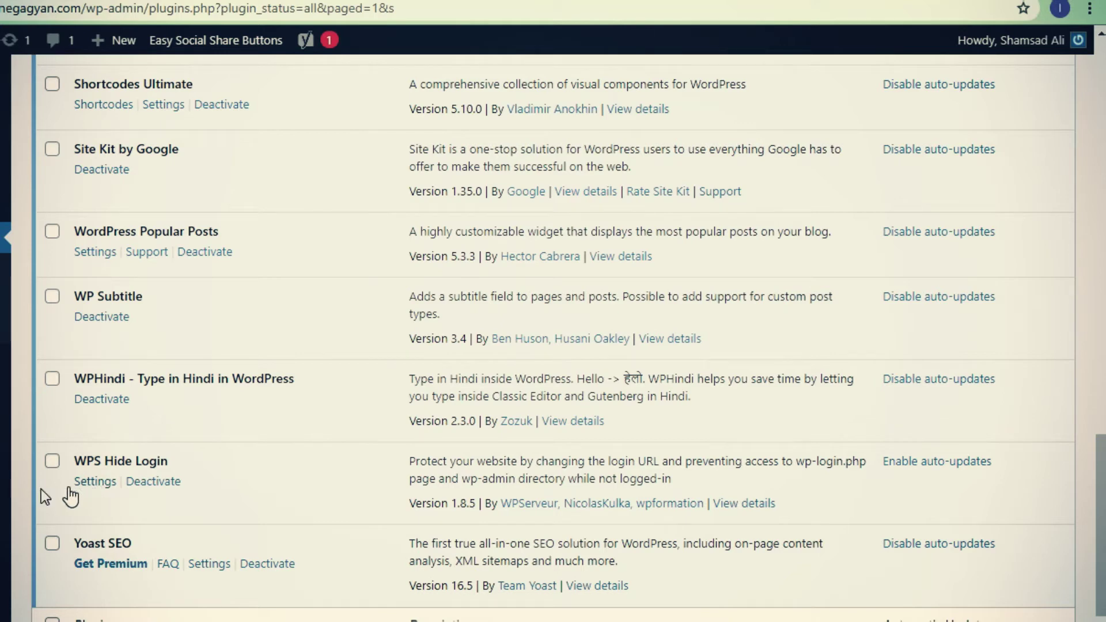
click(93, 484)
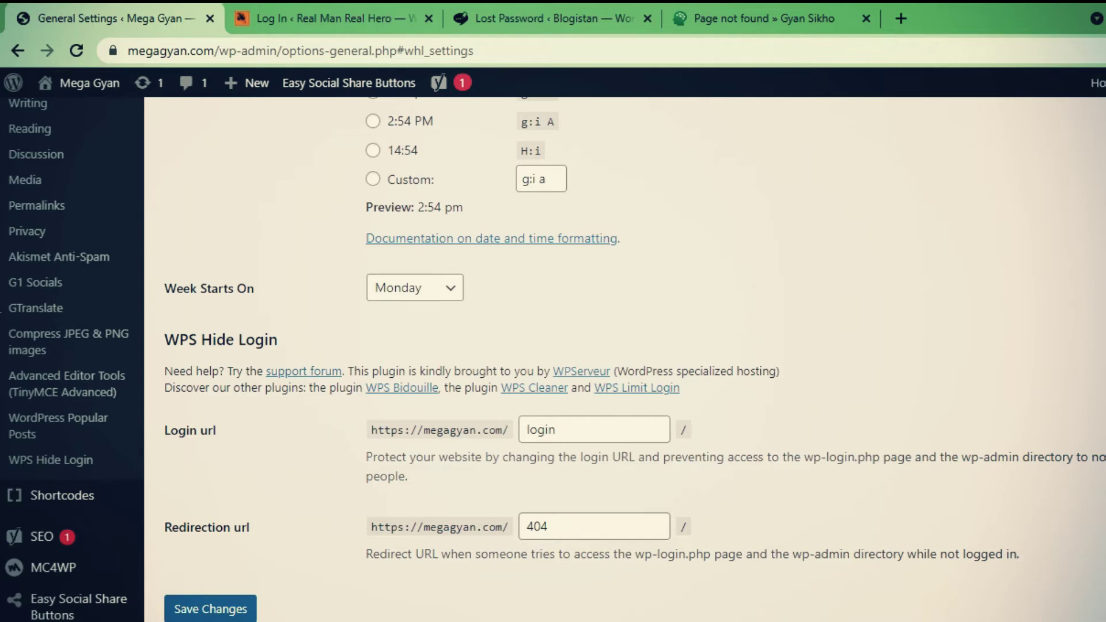
click(3, 478)
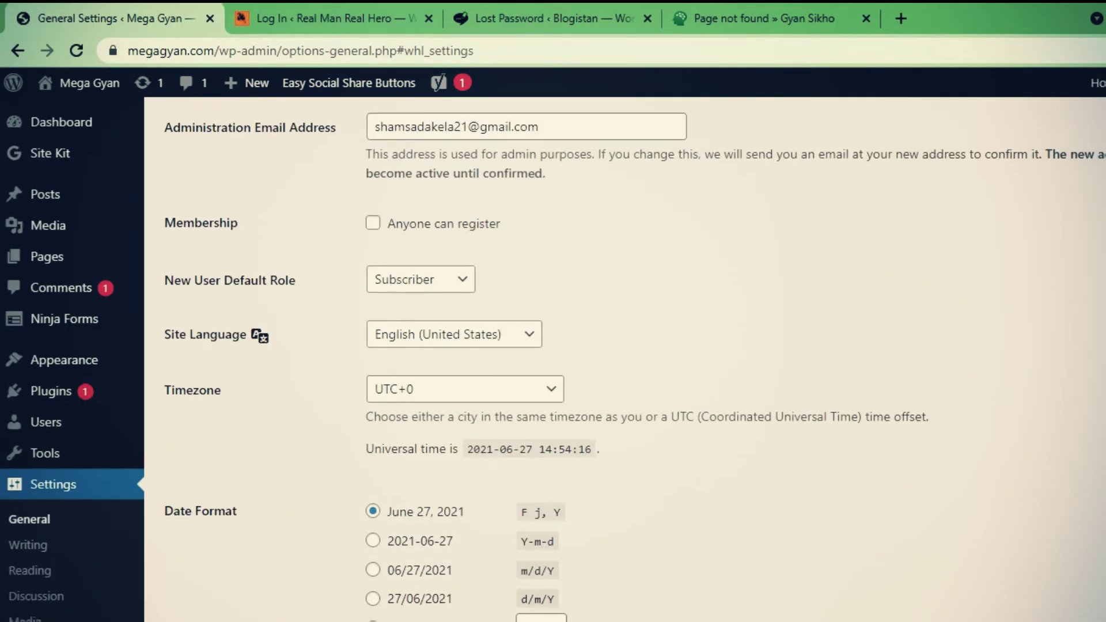
scroll(633, 359, down, 1)
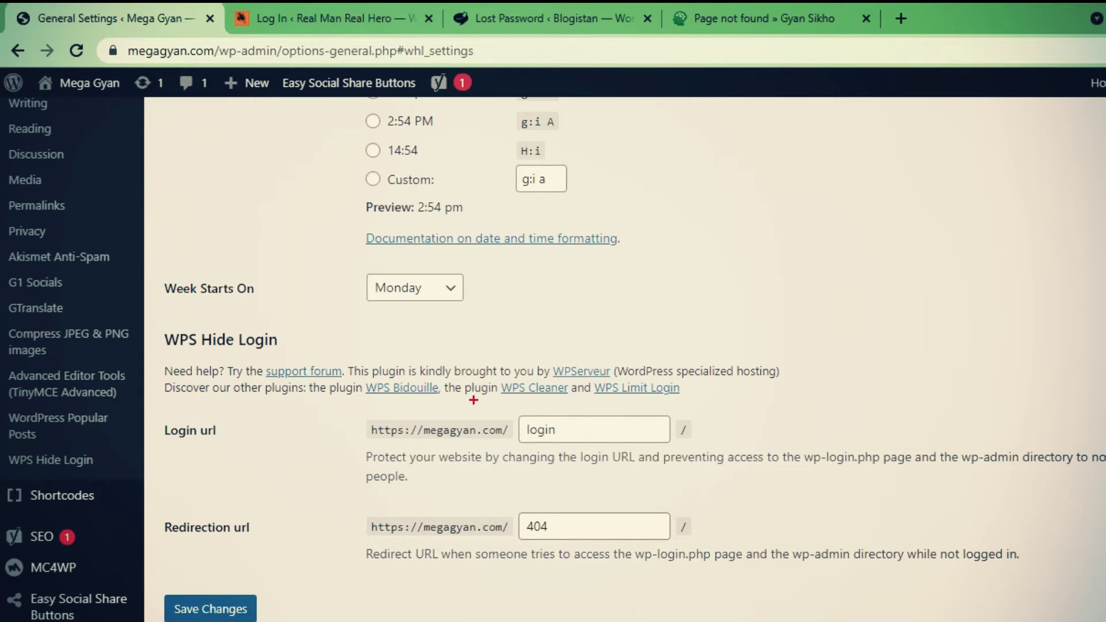
click(153, 414)
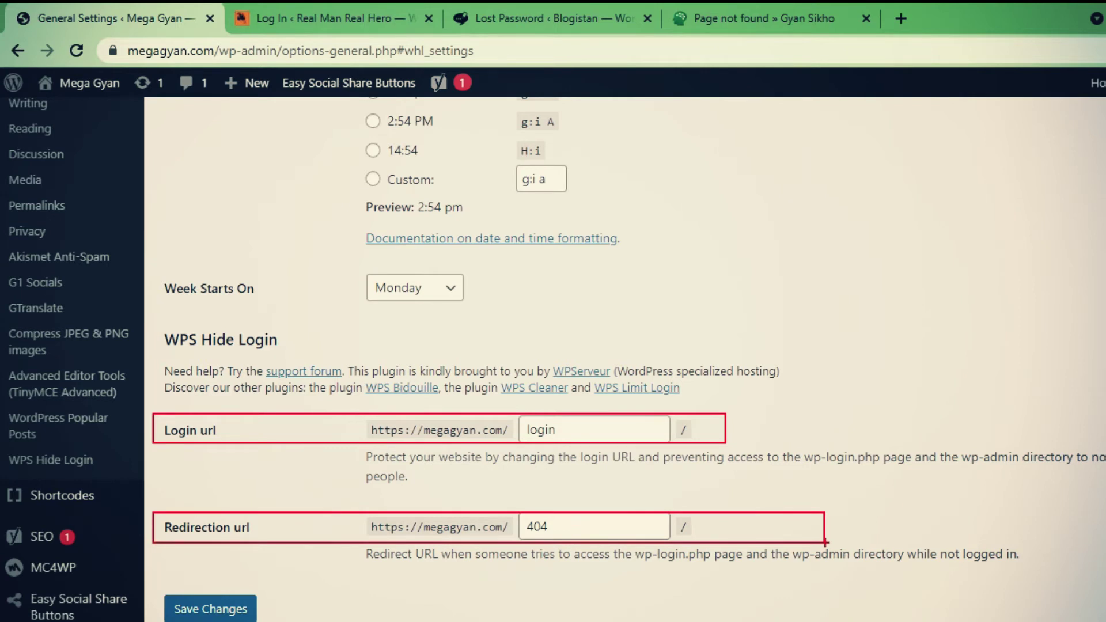
Step: Change the WPS Hide Login login URL to "air-ok" and save the settings
click(586, 428)
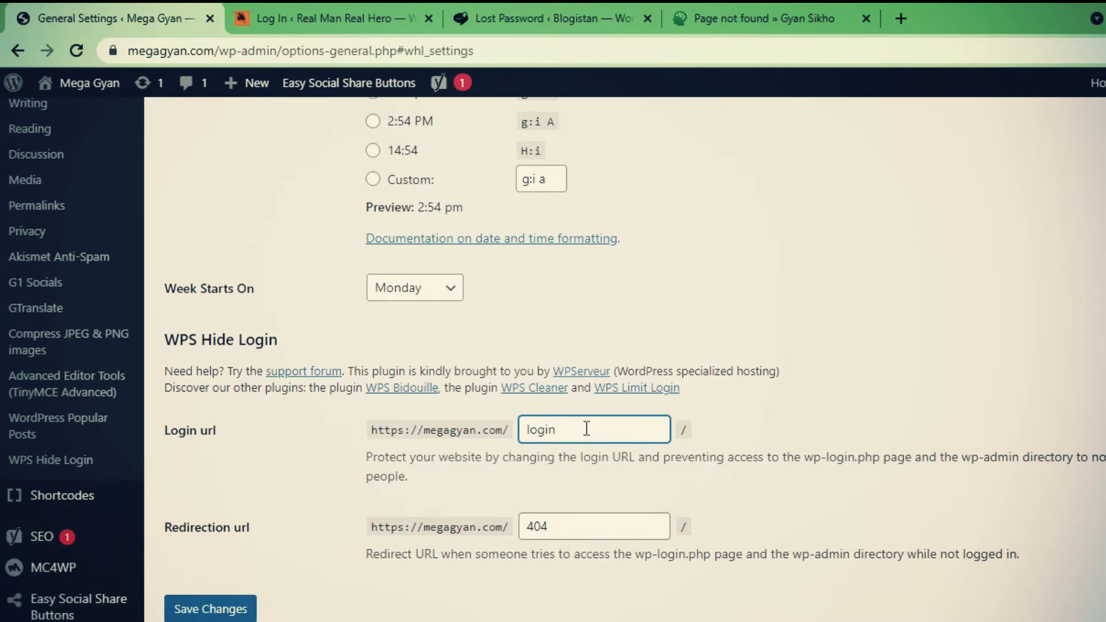
key(BackSpace)
key(BackSpace)
key(BackSpace)
key(BackSpace)
key(BackSpace)
text(air-ok)
click(211, 610)
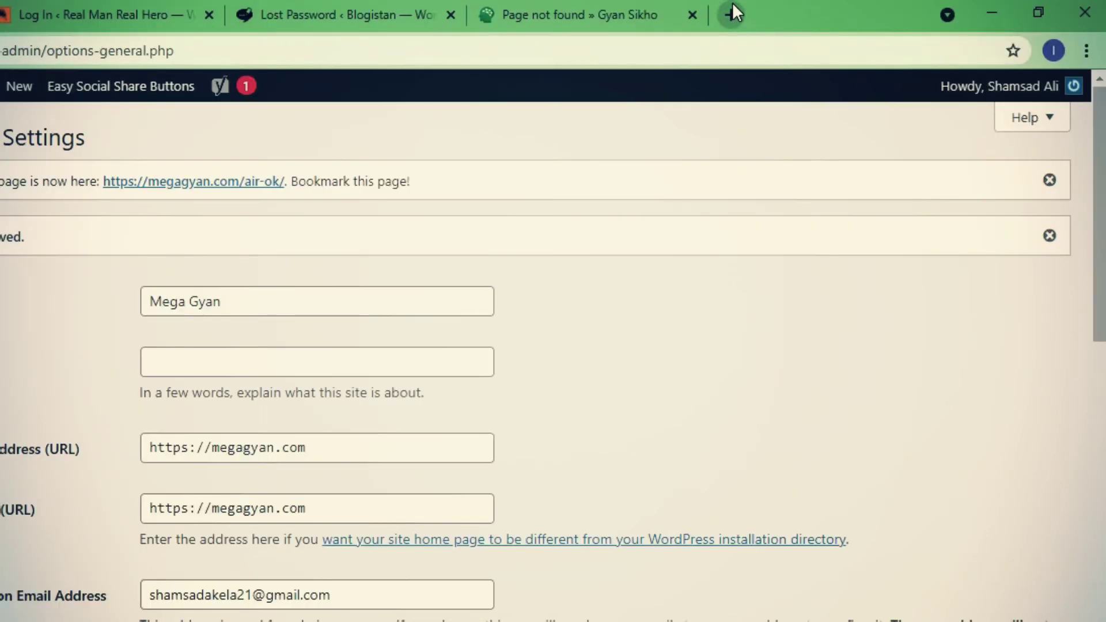
Step: Check the saved WPS Hide Login URLs, log out of the Mega Gyan admin and close its login page tab
mouse_move(1037, 86)
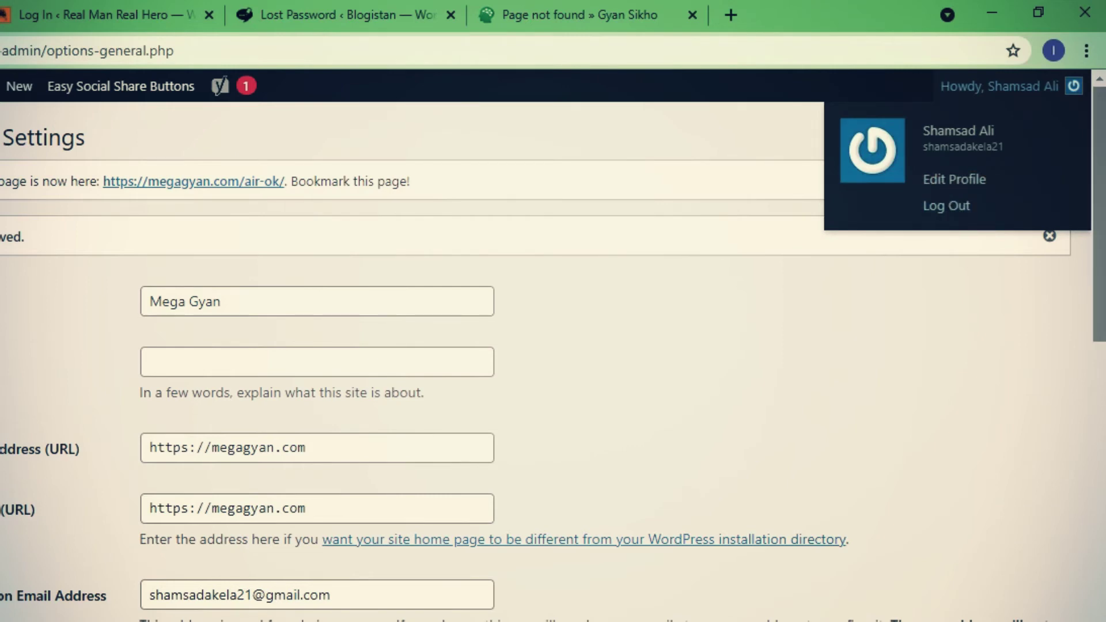
drag(1101, 242, 1103, 621)
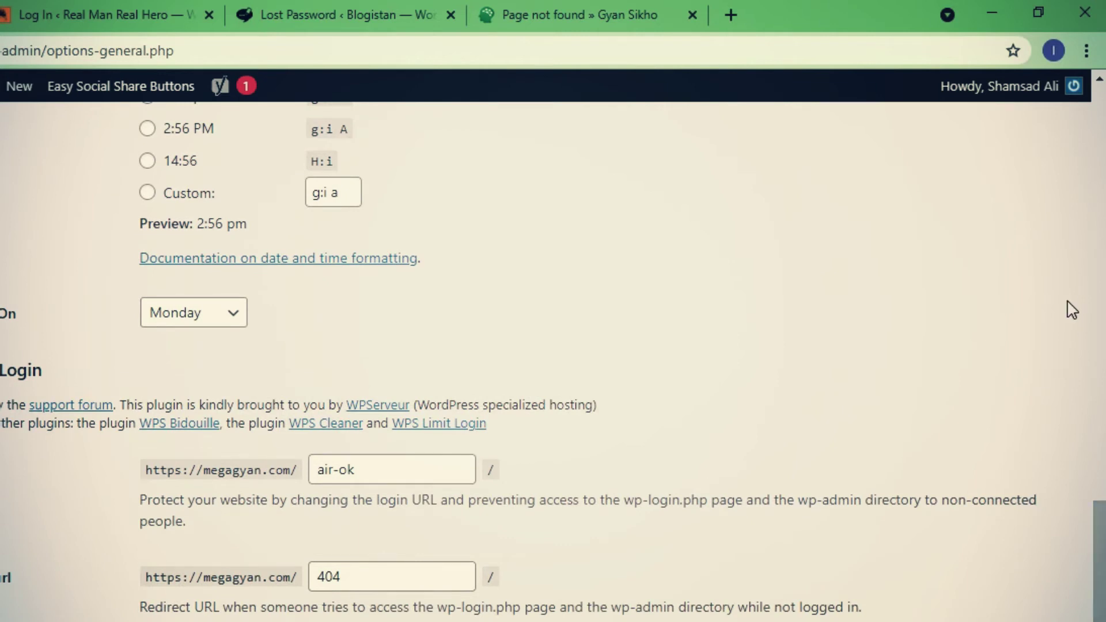
mouse_move(1069, 99)
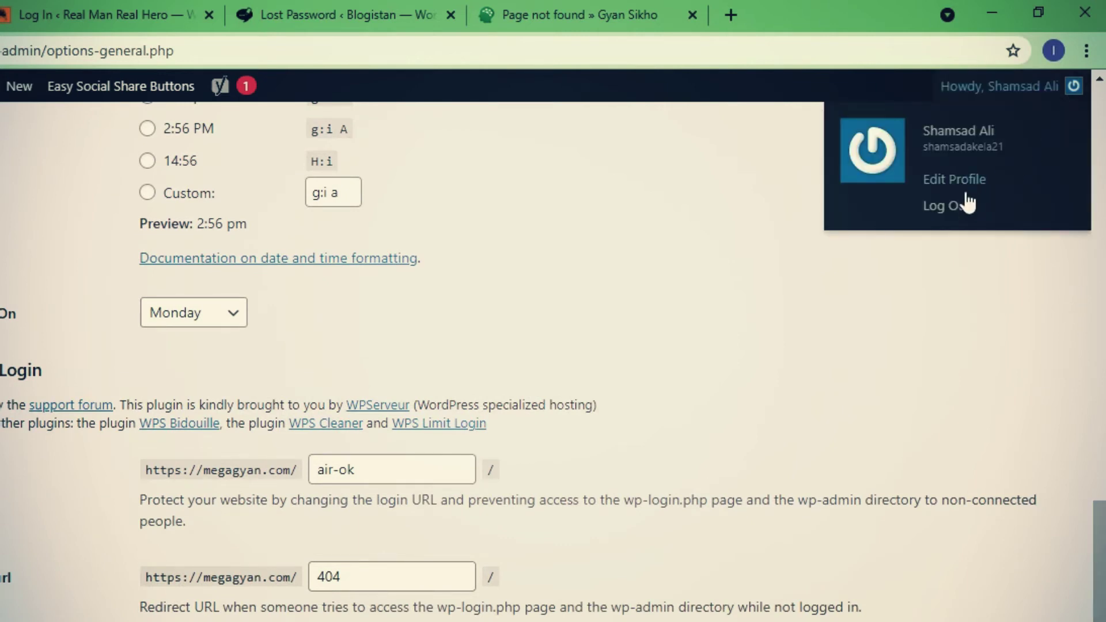
click(955, 206)
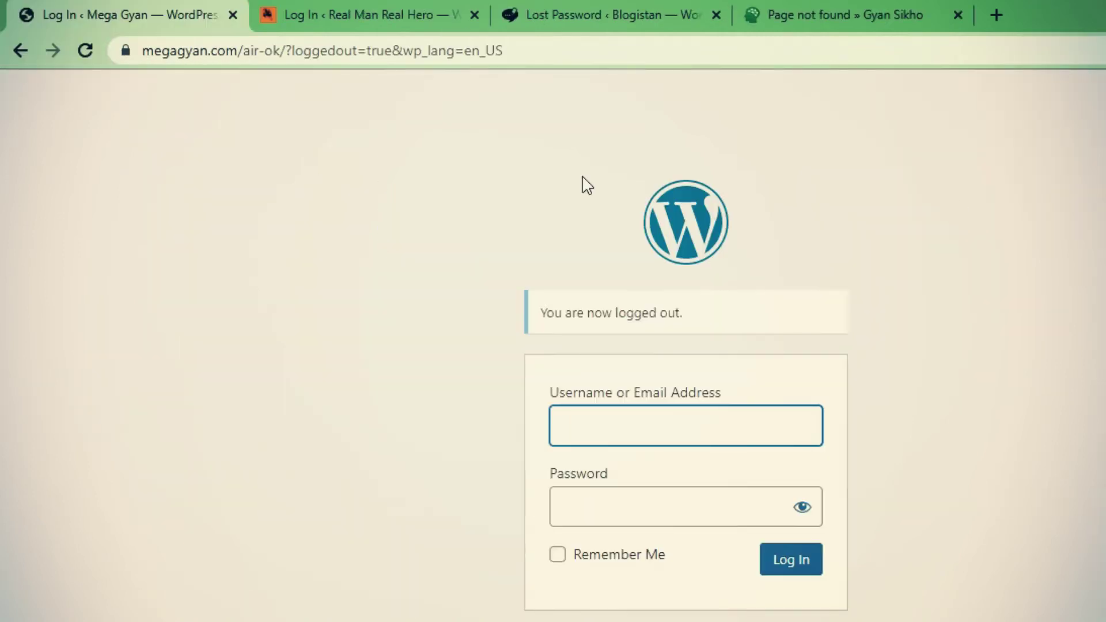
click(232, 15)
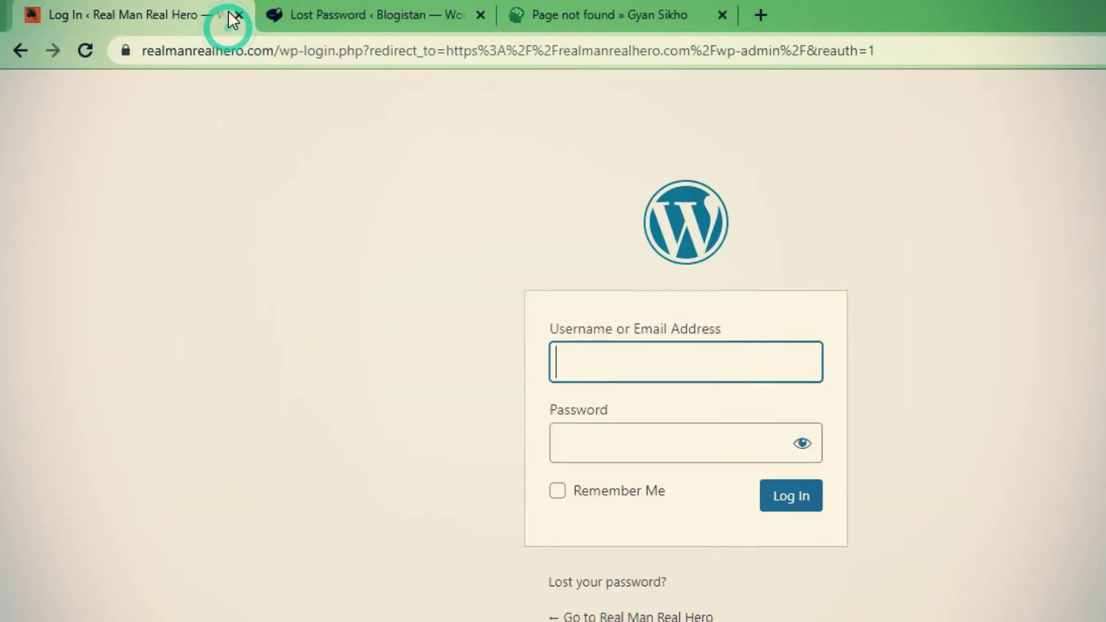
click(755, 16)
click(734, 53)
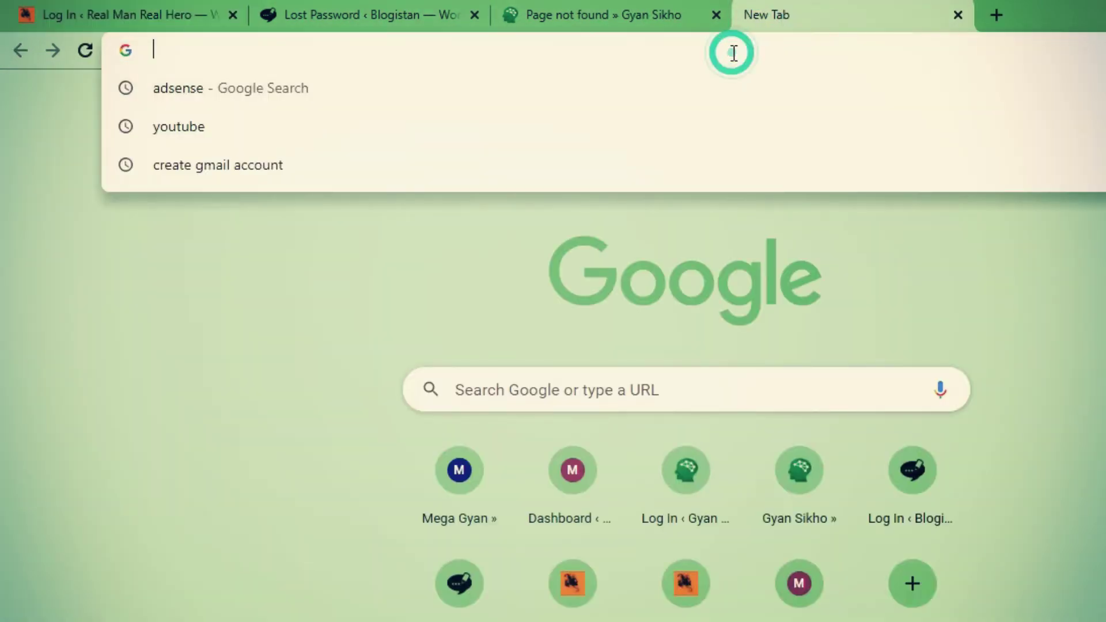
text(www)
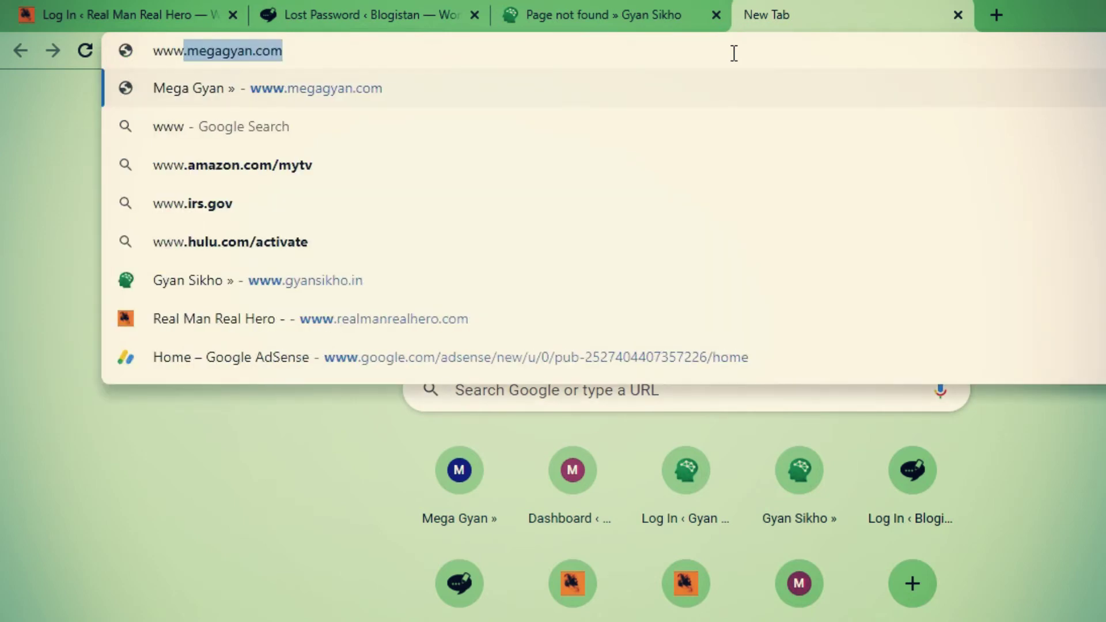
key(Return)
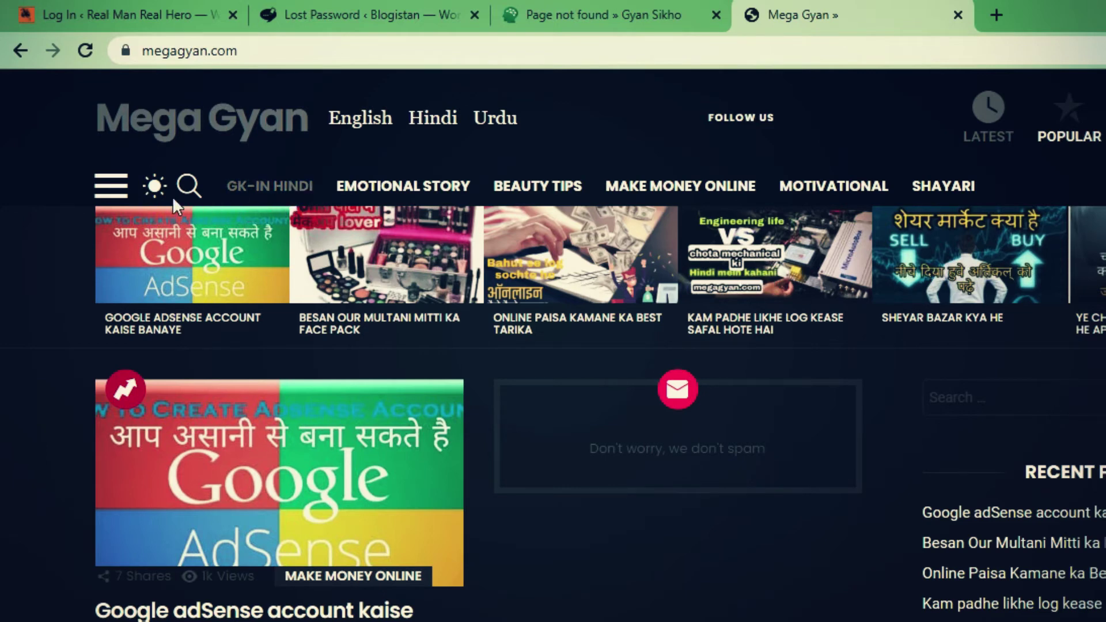
click(154, 185)
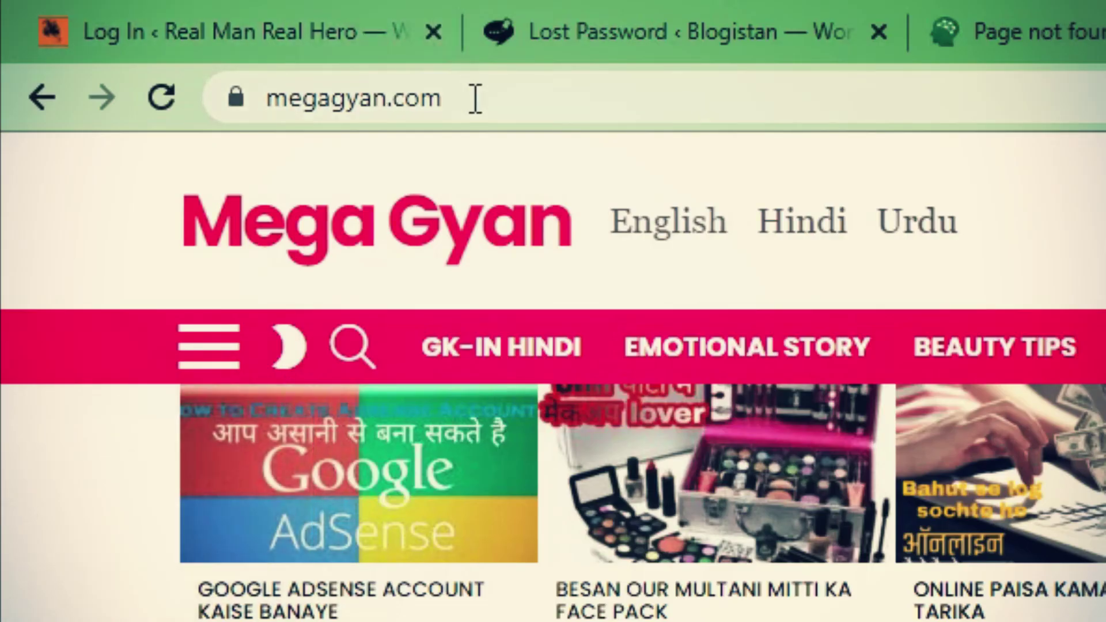
click(208, 42)
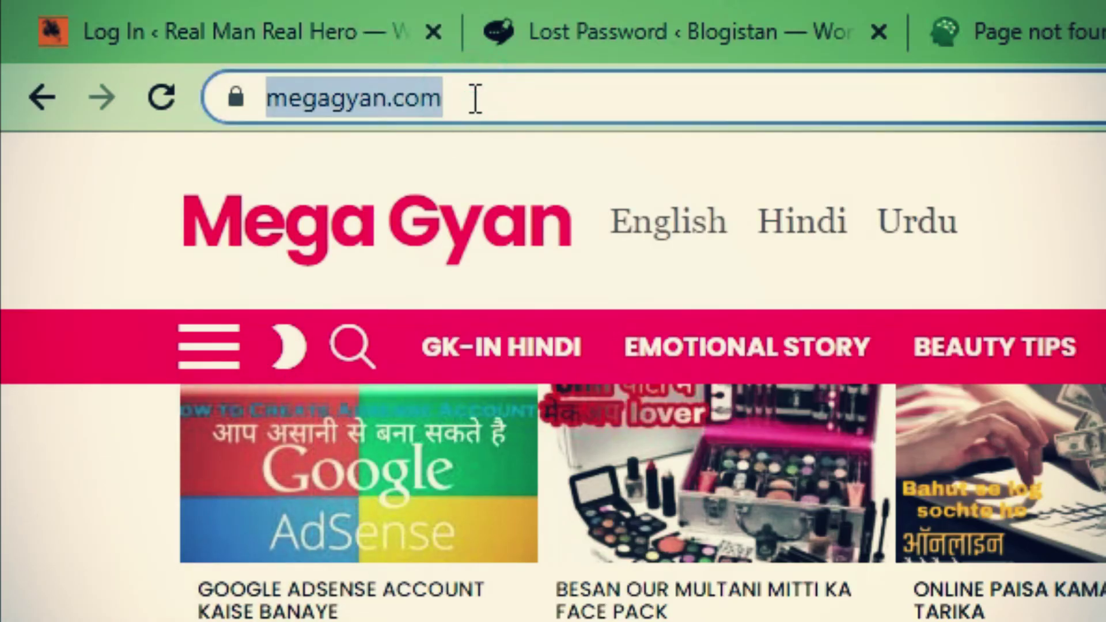
click(474, 98)
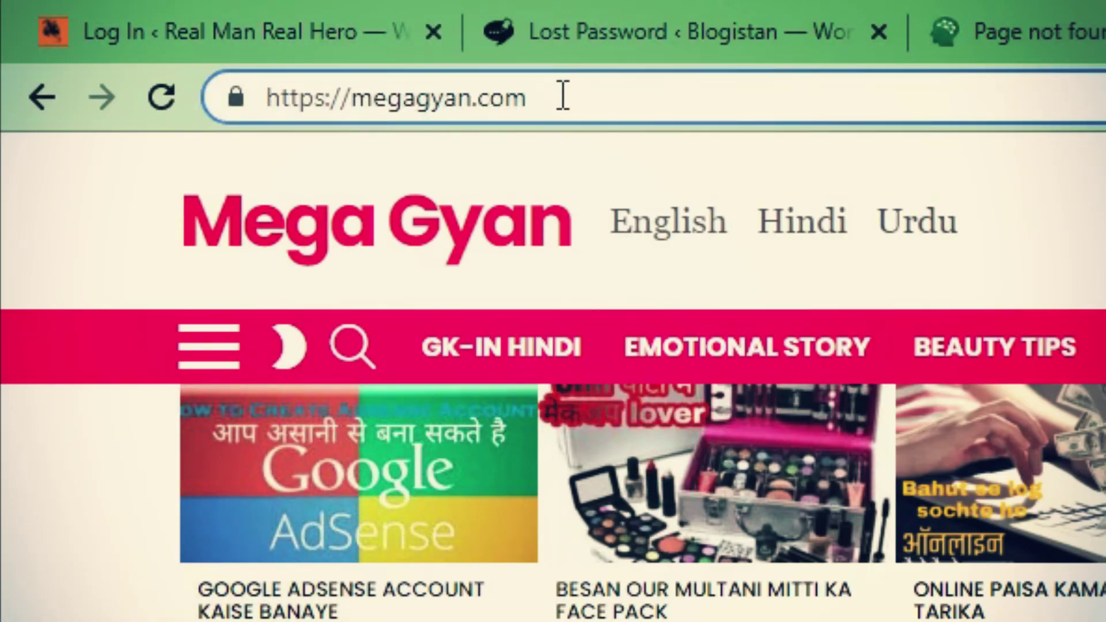
click(1062, 20)
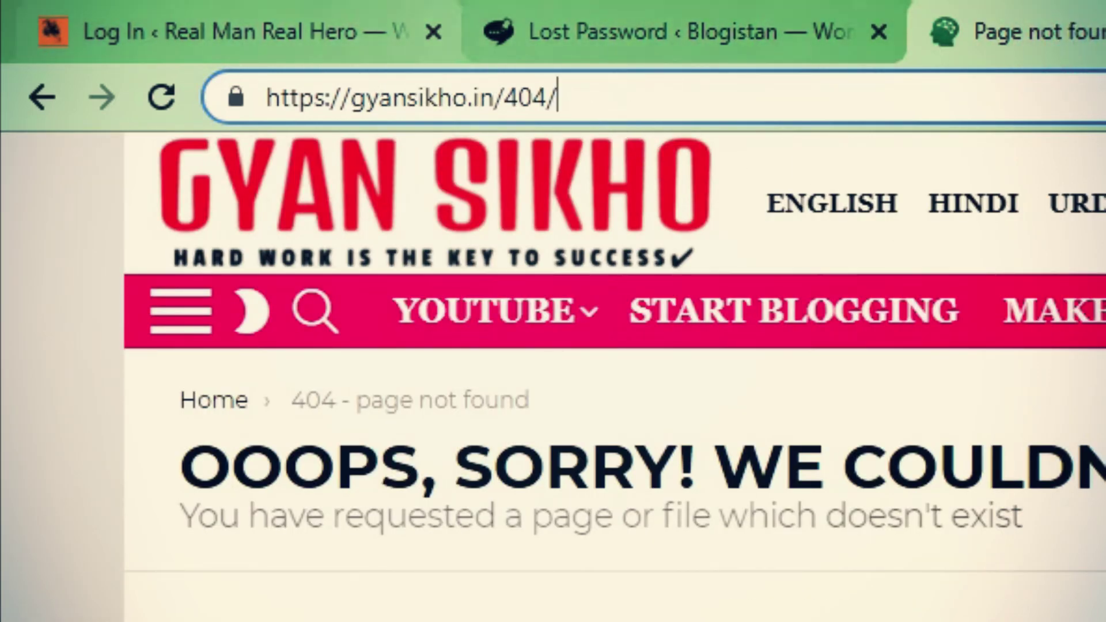
key(ctrl+Tab)
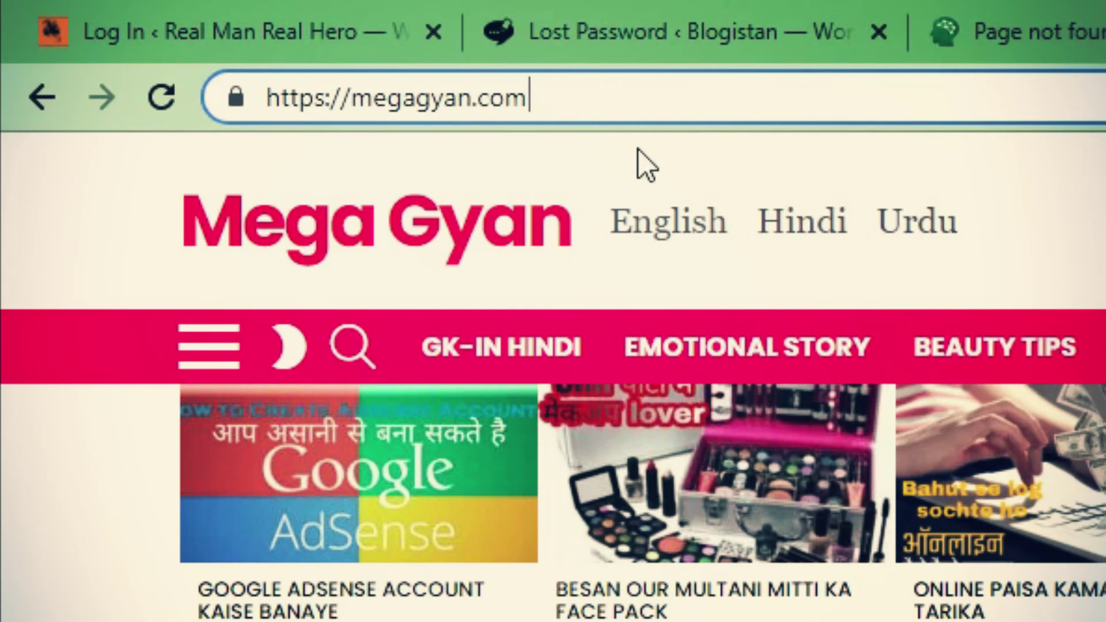
text(/)
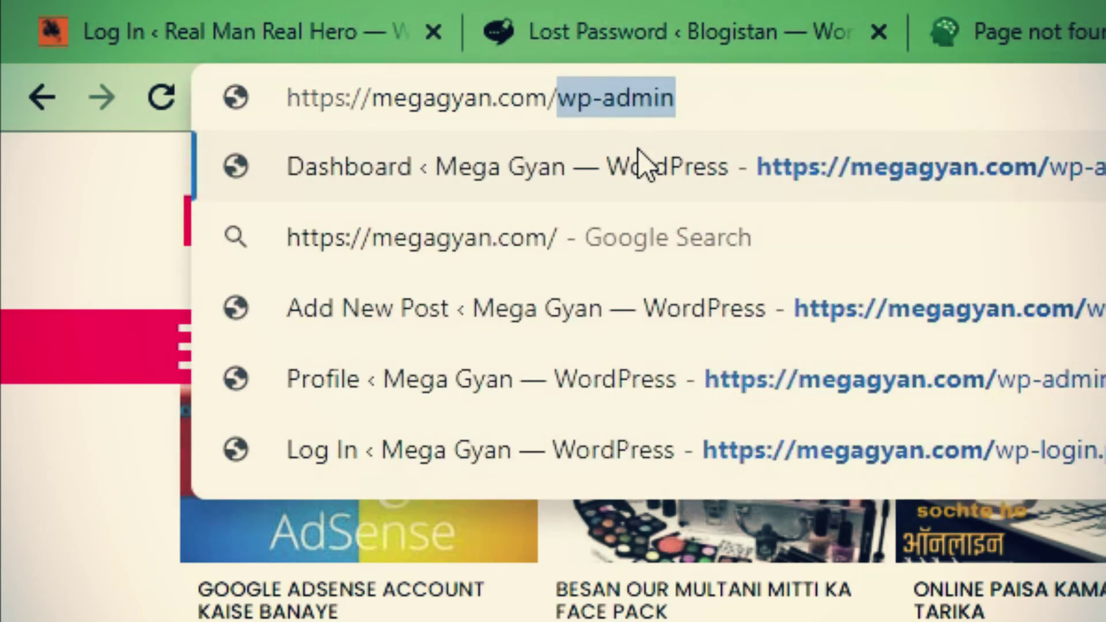
click(720, 87)
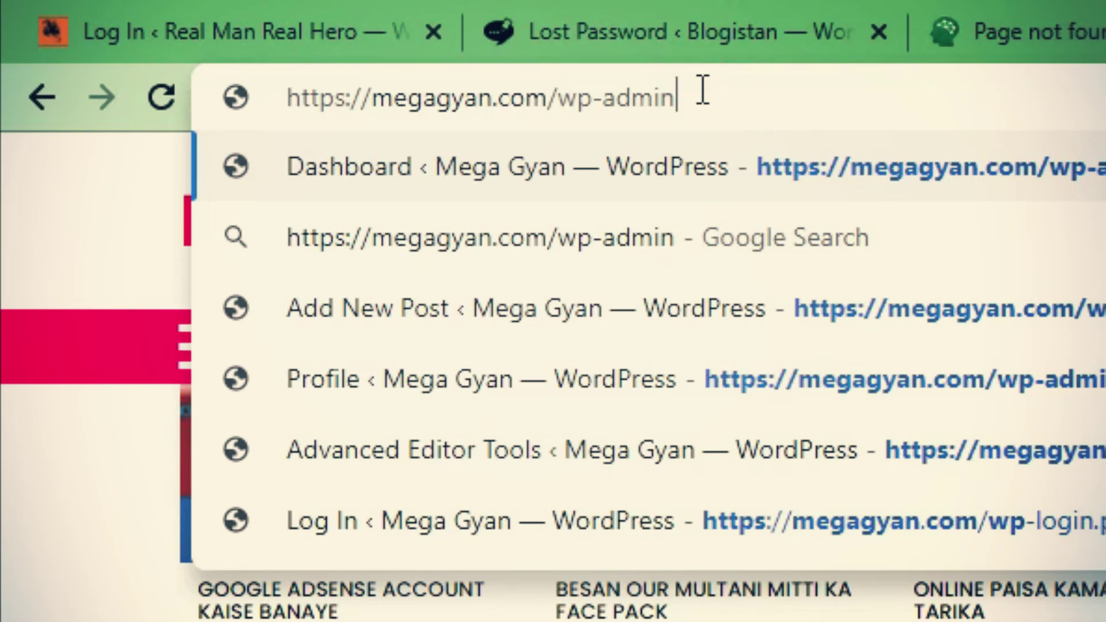